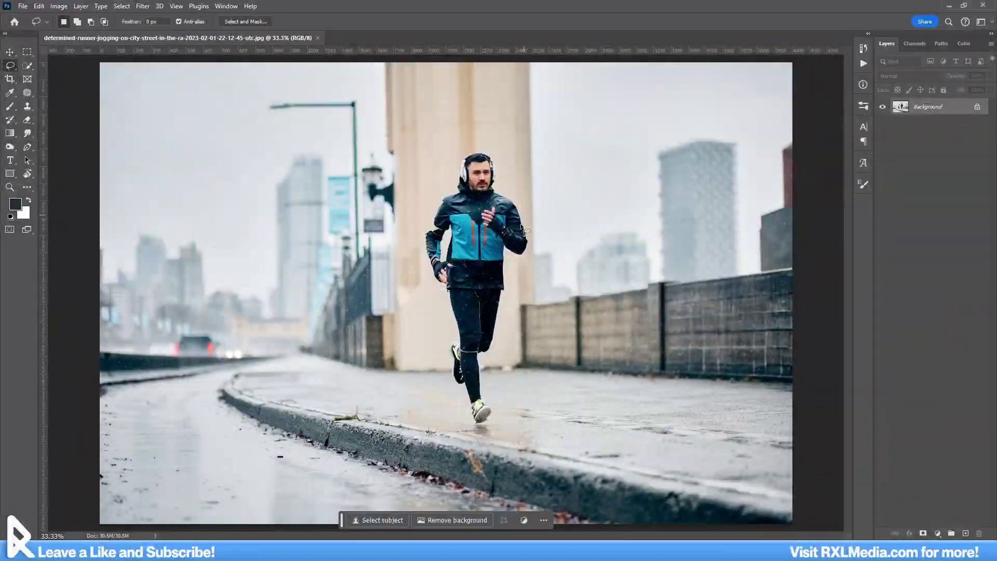
# Run Generative Fill with the prompt 'remove subject' on the lassoed runner.
pyautogui.scroll(2, 474, 225)
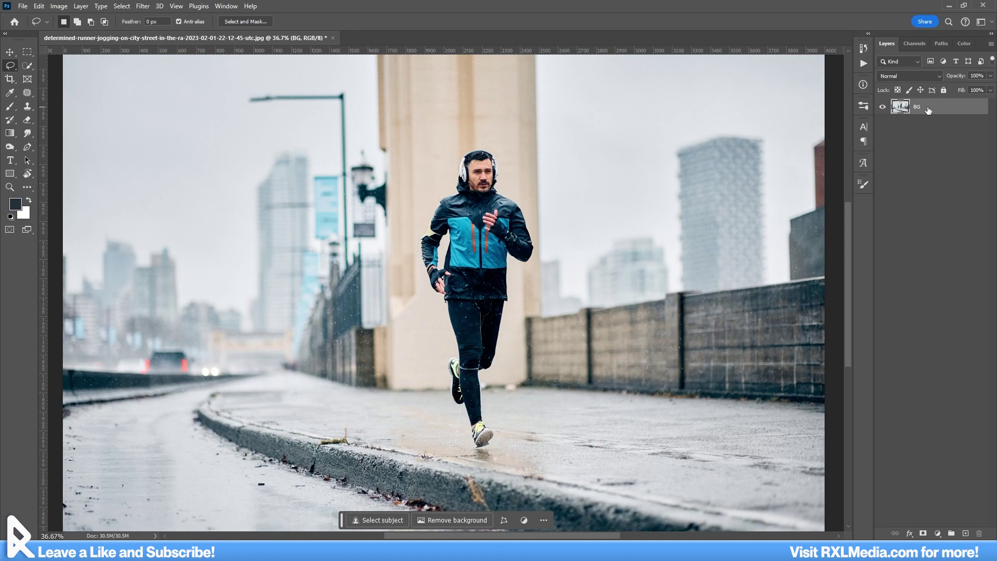
pyautogui.scroll(-2, 516, 381)
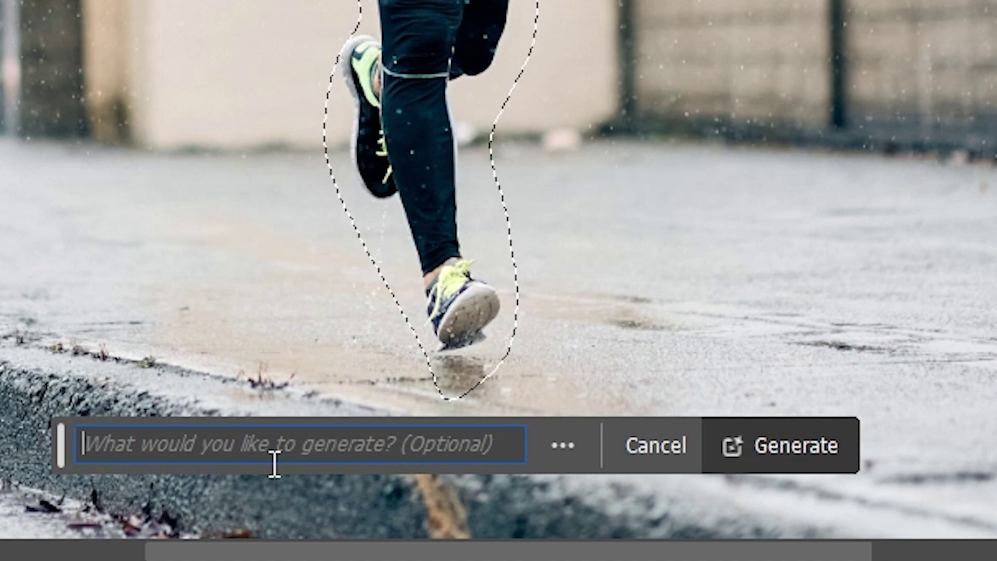
pyautogui.write('remove sub')
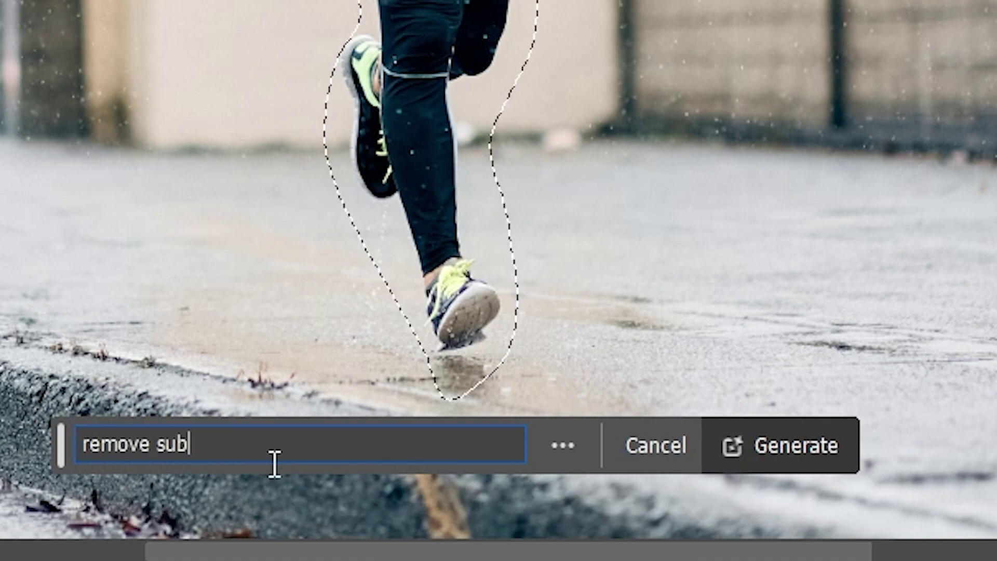
pyautogui.write('ject')
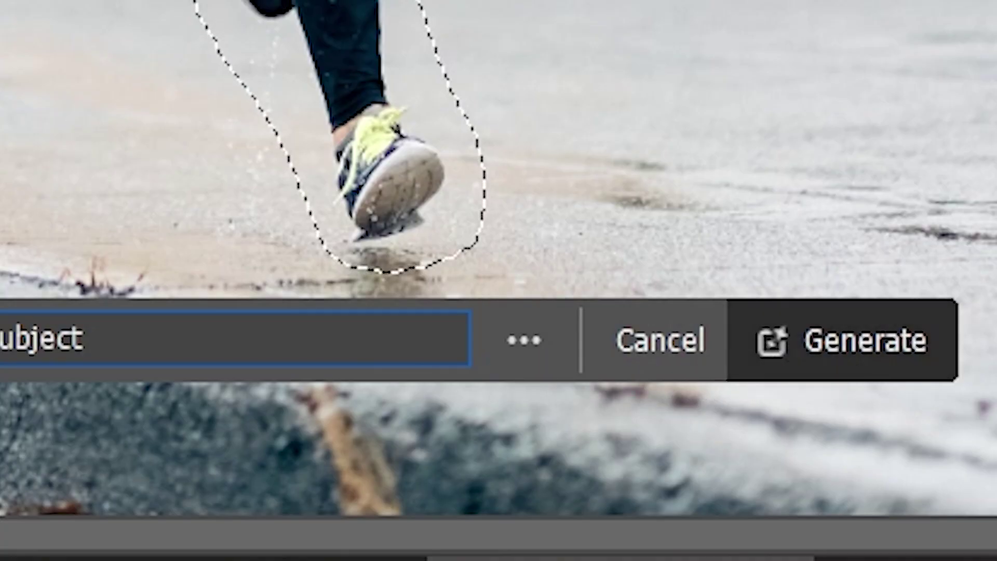
pyautogui.click(530, 505)
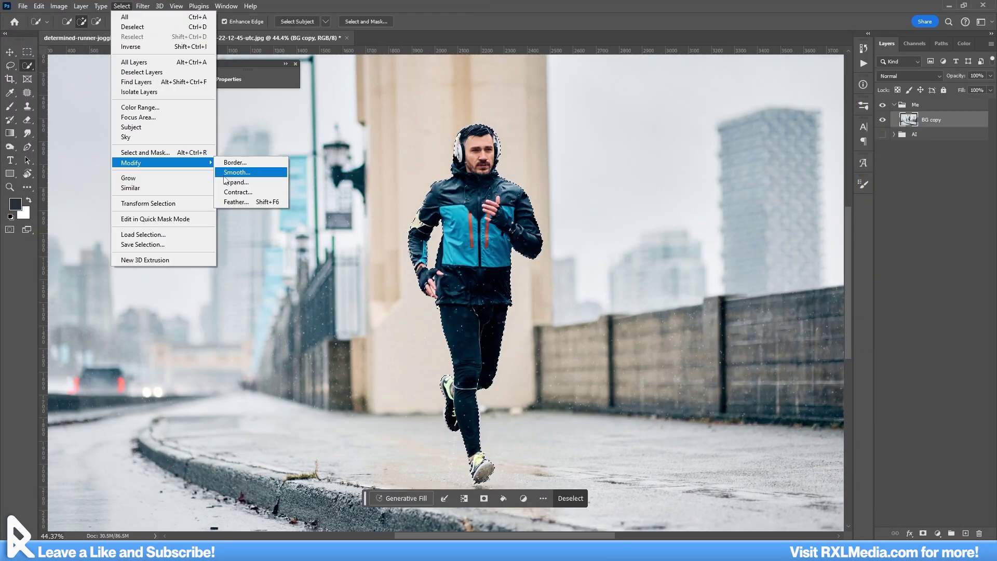
# Expand the runner selection by 20 pixels.
pyautogui.click(226, 182)
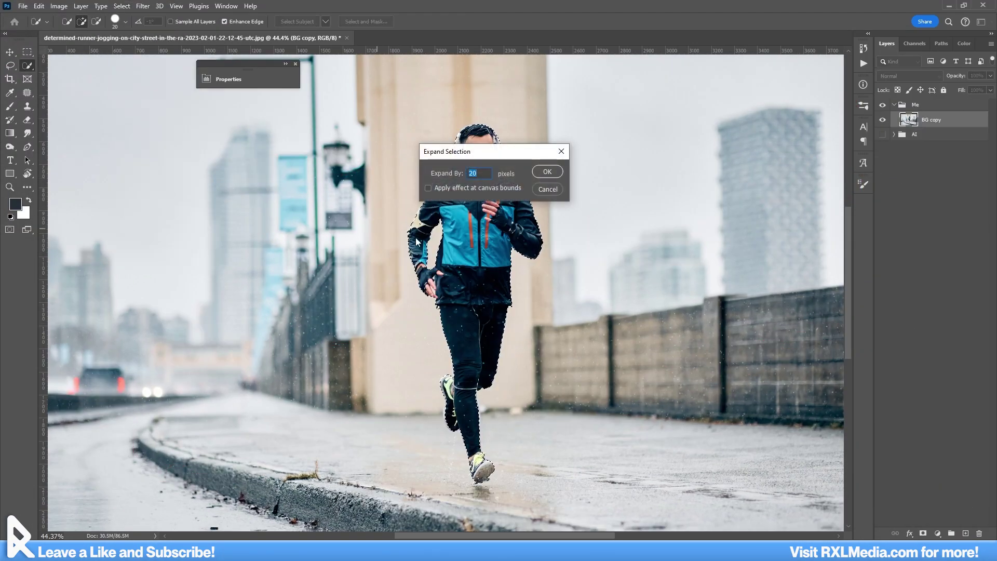
pyautogui.press('Return')
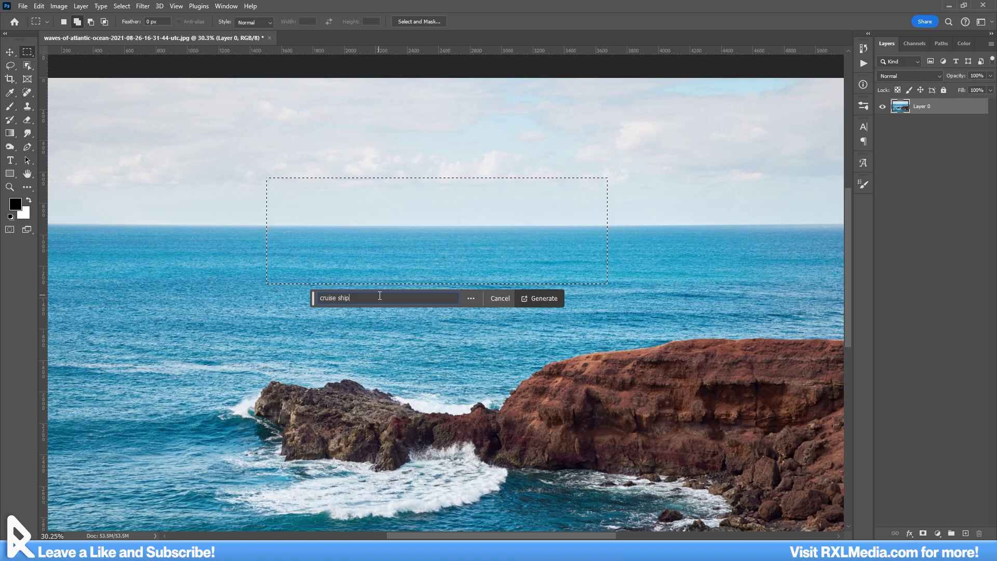
# Generate a cruise ship on the horizon, compare the red-hulled variation, and keep the white one.
pyautogui.click(535, 299)
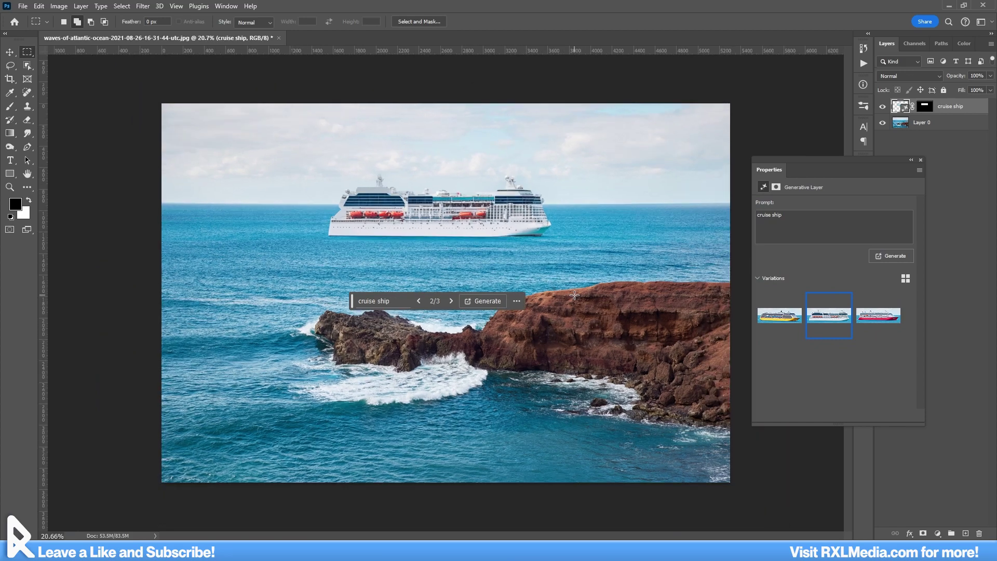
pyautogui.scroll(5, 442, 275)
pyautogui.scroll(1, 449, 268)
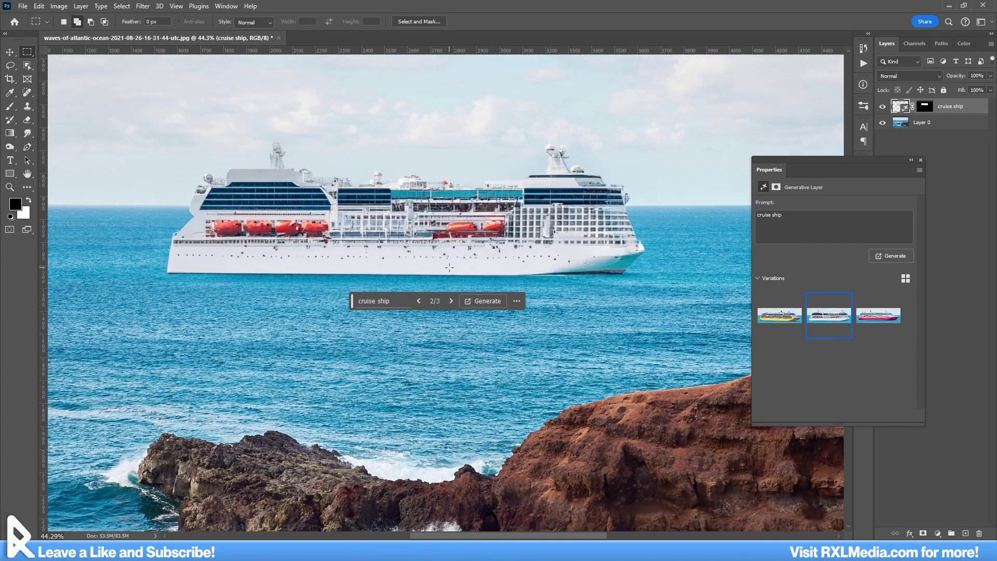
pyautogui.click(865, 325)
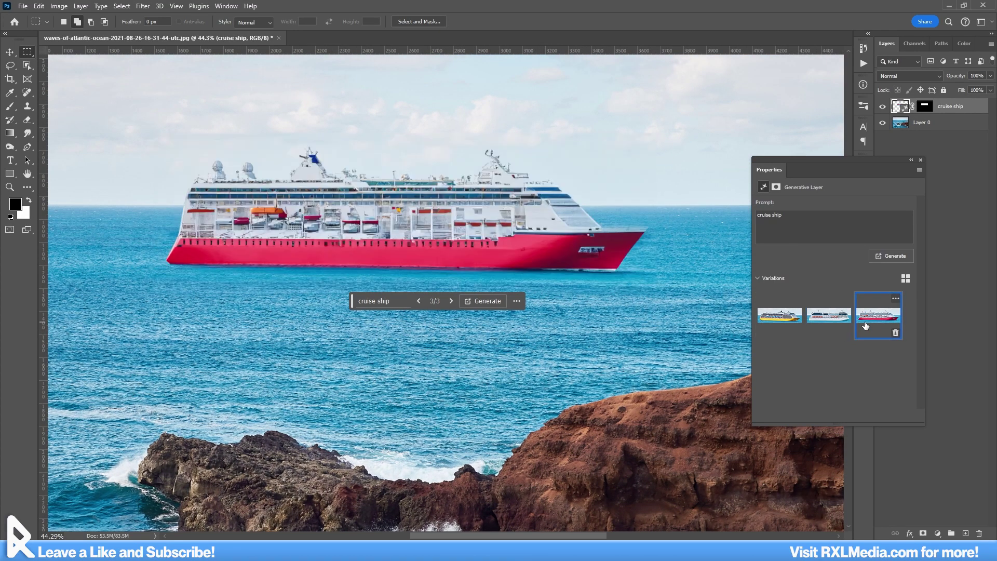
pyautogui.click(826, 315)
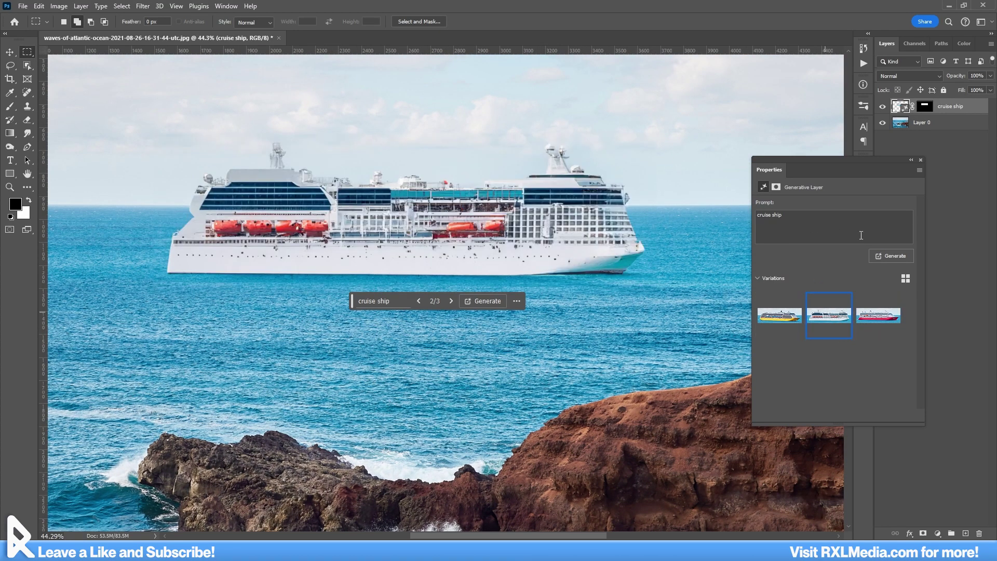
# Generate more cruise ship variations and zoom in to inspect the ship.
pyautogui.click(883, 254)
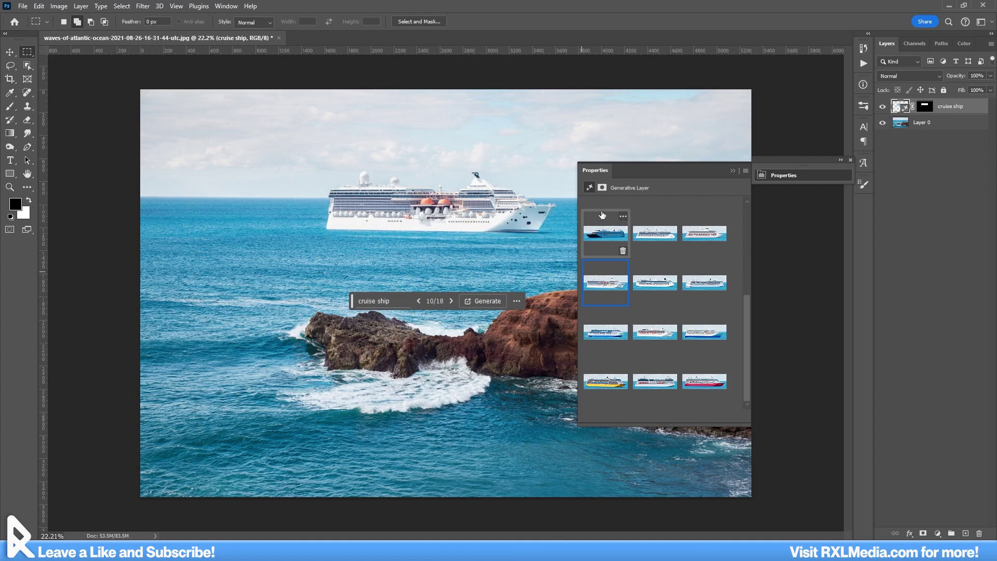
pyautogui.moveTo(509, 171); pyautogui.dragTo(734, 172)
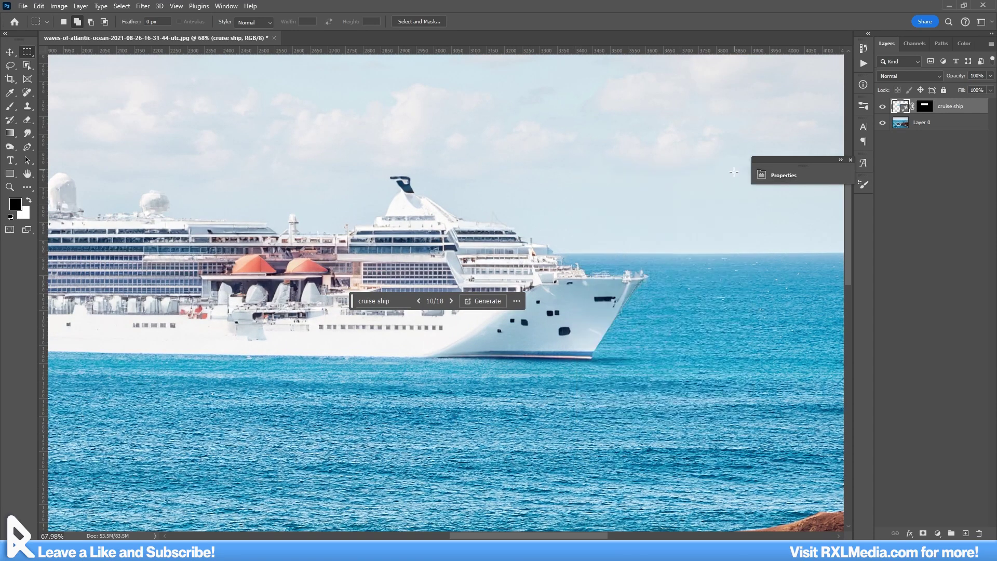
pyautogui.scroll(4, 563, 307)
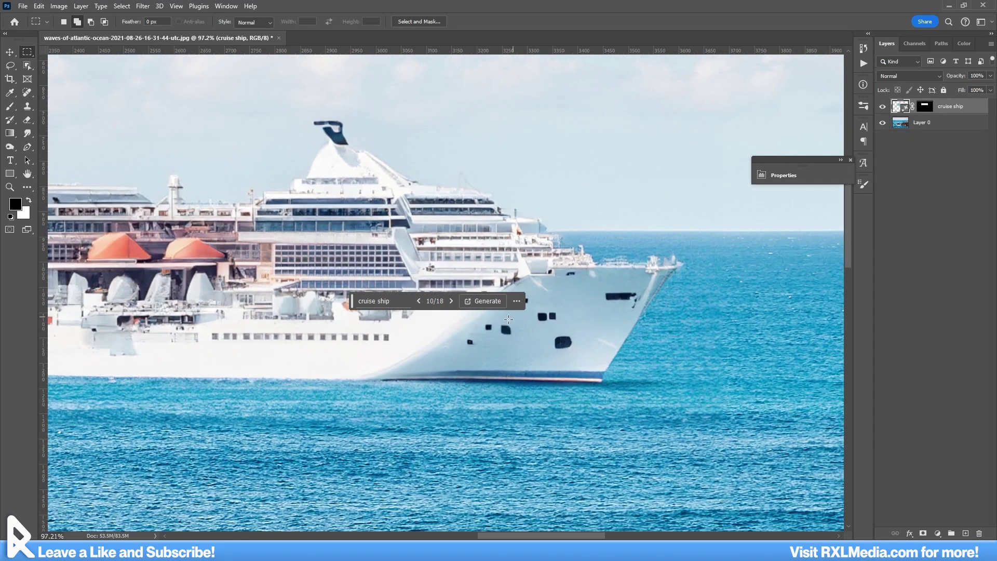
pyautogui.scroll(-5, 508, 319)
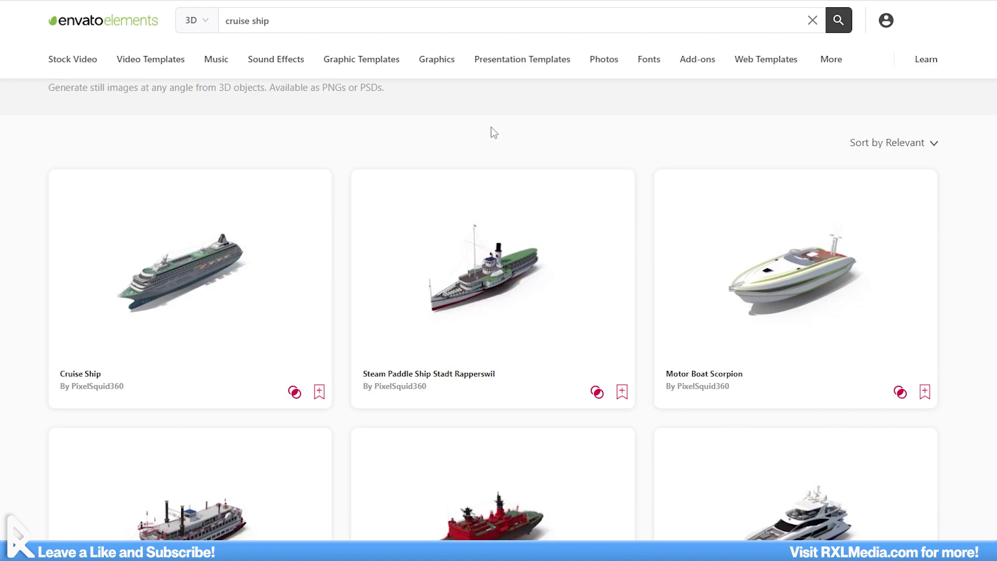
# Open the Cruise Ship 3D model page from the Envato cruise ship results.
pyautogui.scroll(-3, 490, 133)
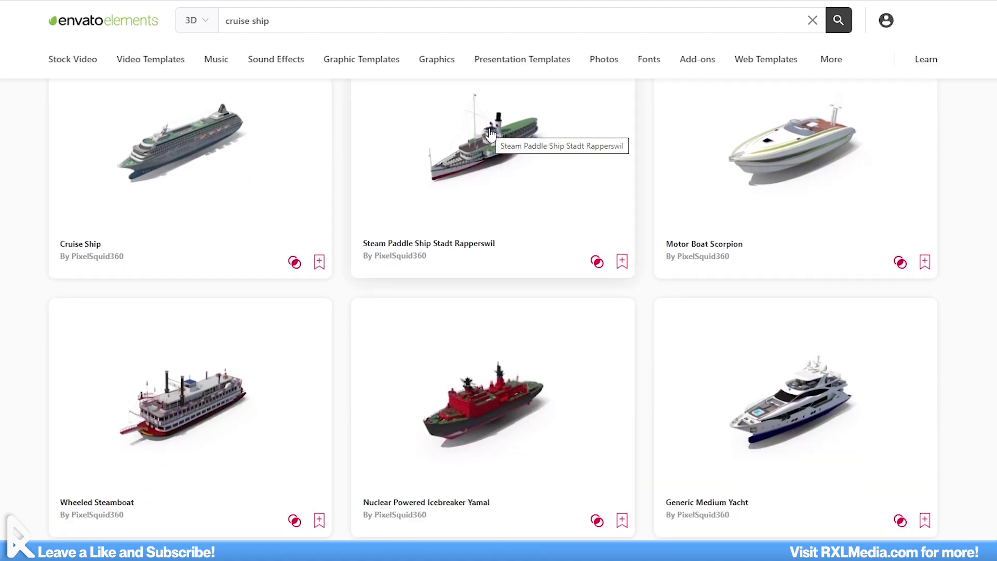
pyautogui.scroll(-2, 462, 140)
pyautogui.scroll(2, 202, 205)
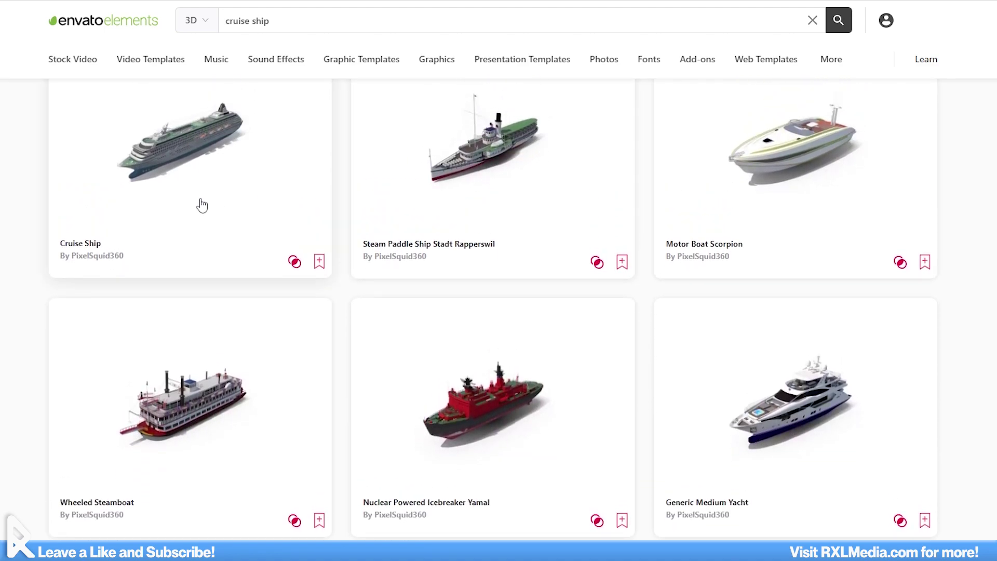
pyautogui.click(210, 161)
pyautogui.scroll(-1, 380, 493)
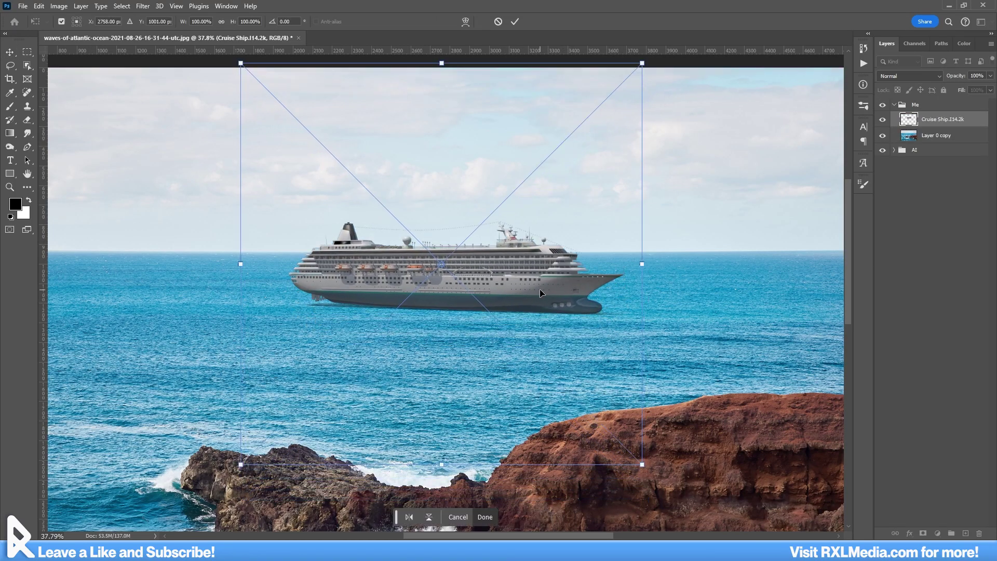
# Keep the ship at original size, brighten it with Curves, and set the reflection to 15% opacity.
pyautogui.moveTo(640, 263); pyautogui.dragTo(665, 265)
pyautogui.hotkey('ctrl', 'z')
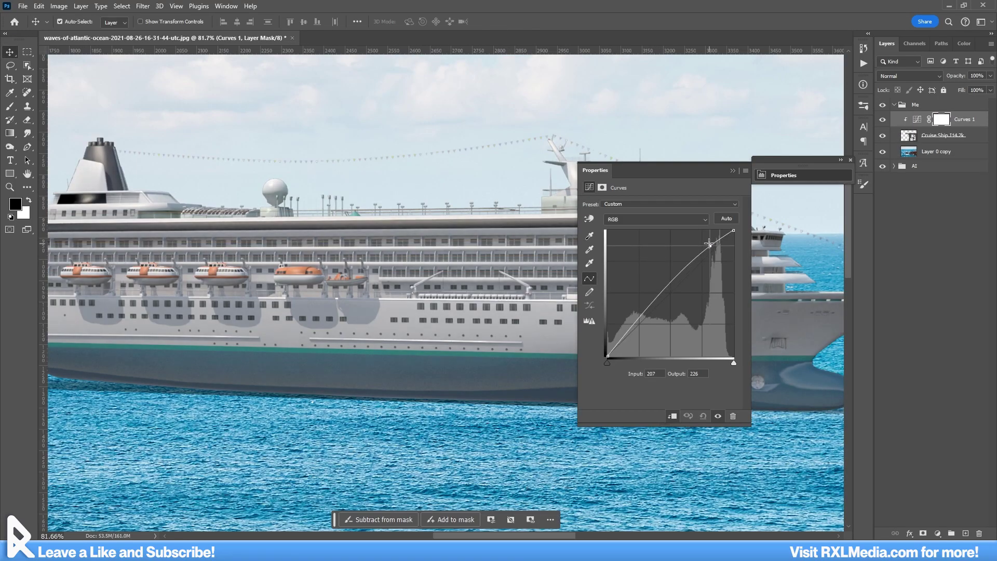
pyautogui.moveTo(707, 243); pyautogui.dragTo(707, 236)
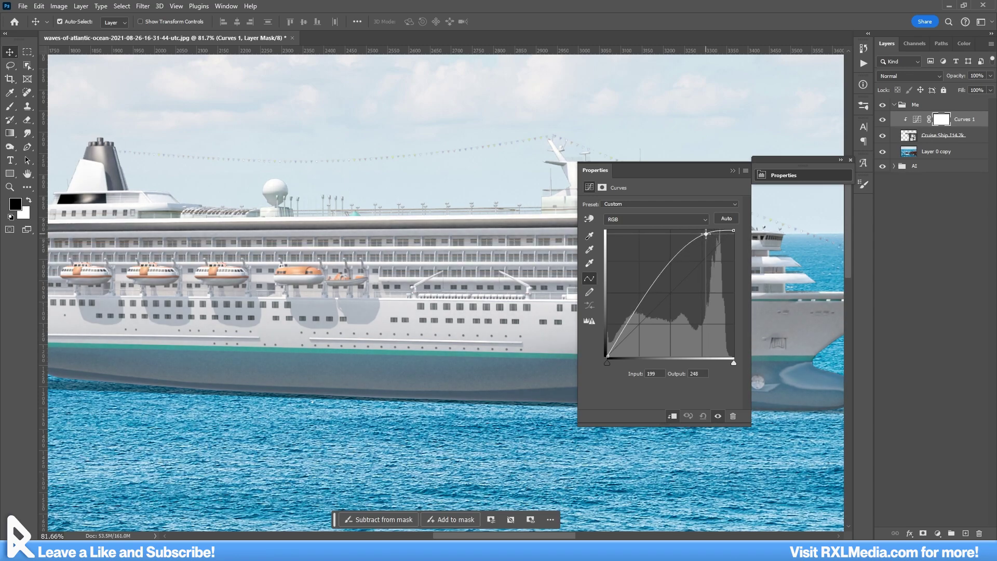
pyautogui.hotkey('ctrl', '0')
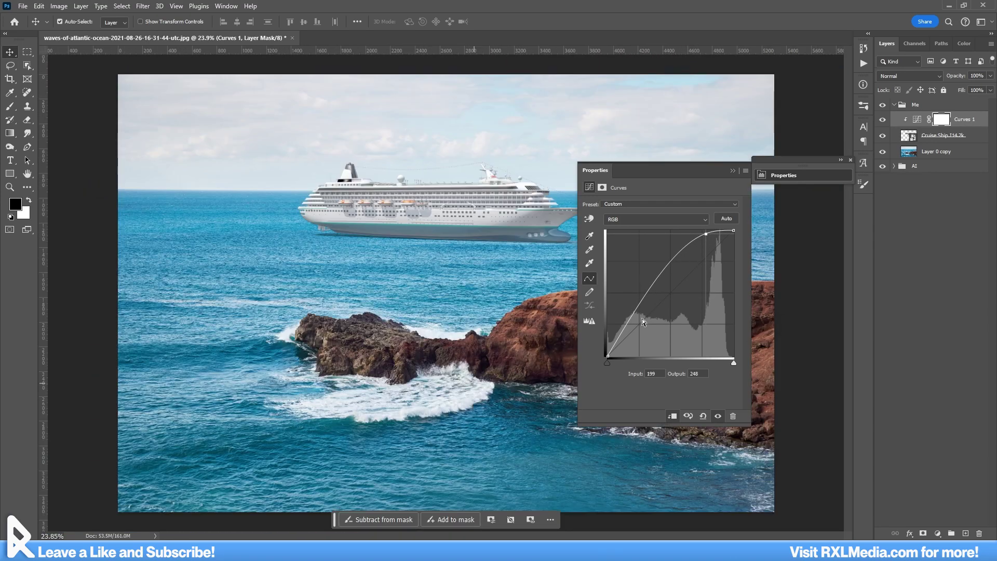
pyautogui.moveTo(629, 325); pyautogui.dragTo(630, 329)
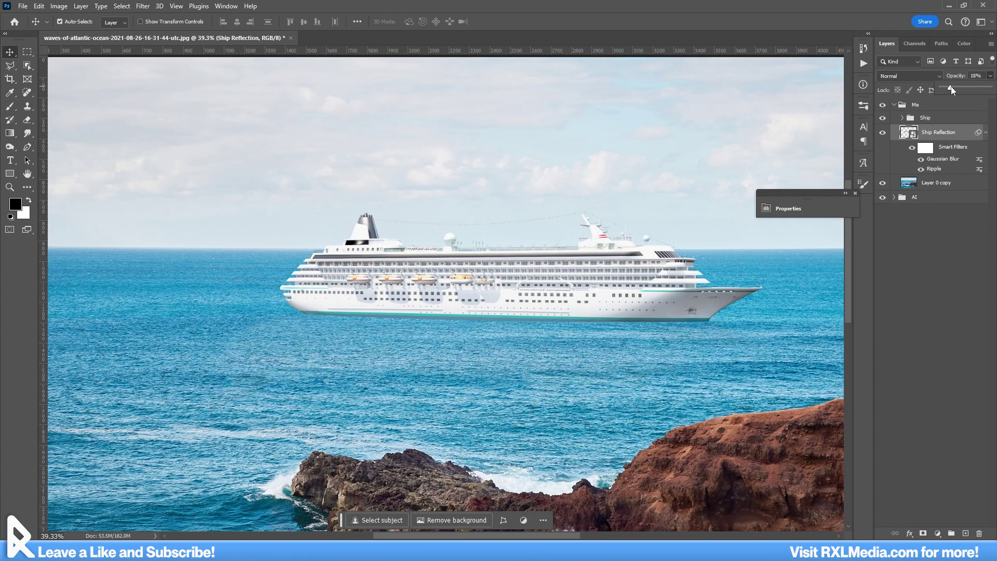
pyautogui.moveTo(951, 87); pyautogui.dragTo(954, 86)
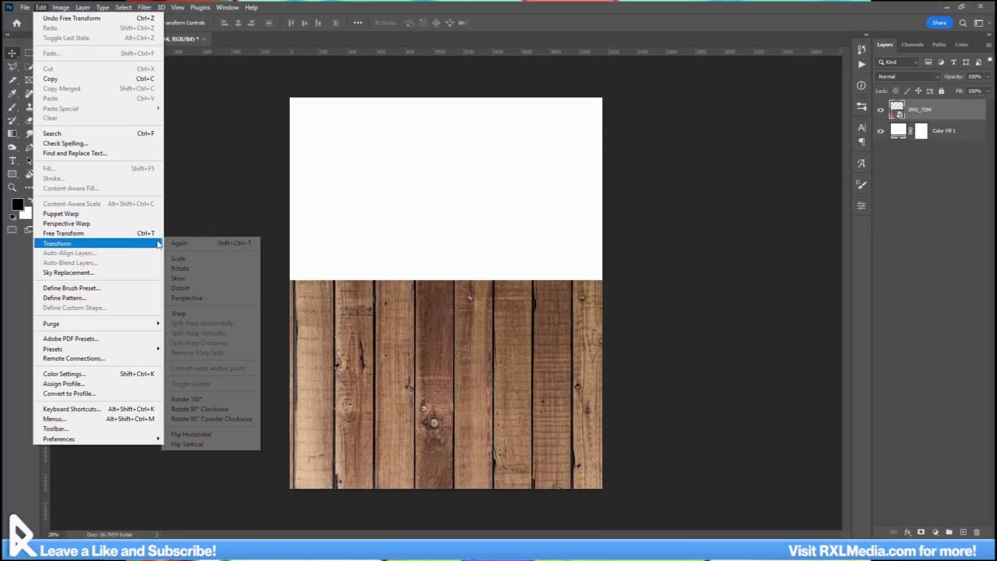
# Apply a perspective transform so the planks recede like a tabletop.
pyautogui.click(195, 298)
pyautogui.hotkey('ctrl', '-')
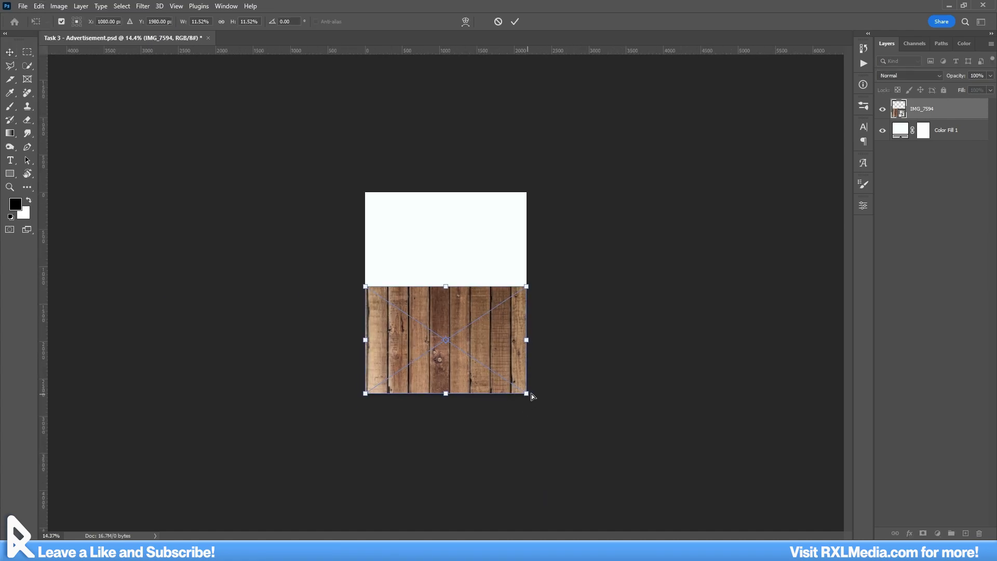
pyautogui.moveTo(531, 394); pyautogui.dragTo(604, 354)
pyautogui.press('Return')
pyautogui.hotkey('ctrl', '0')
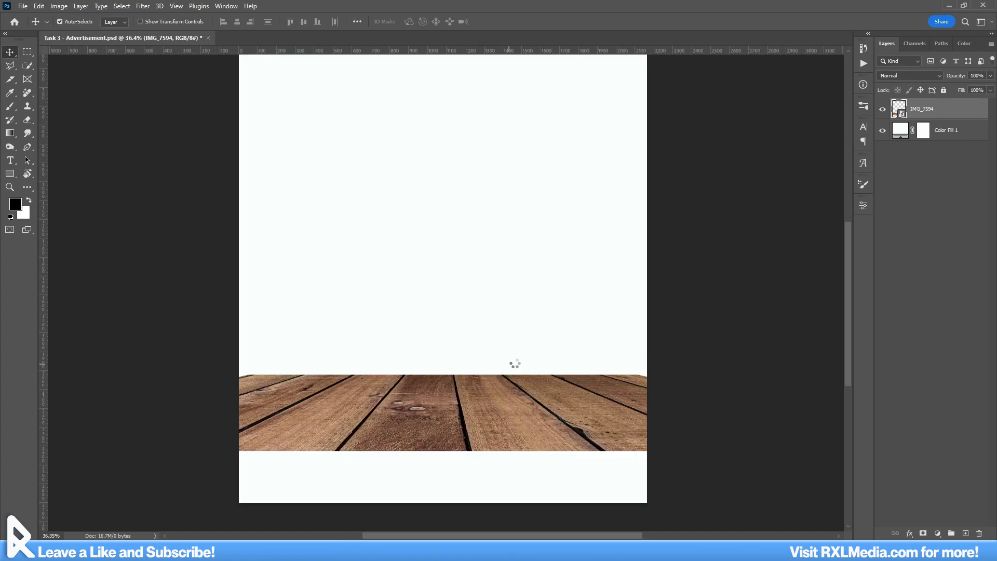
# Move the detergent bottle up slightly and scale it to about 75%.
pyautogui.moveTo(466, 382); pyautogui.dragTo(466, 375)
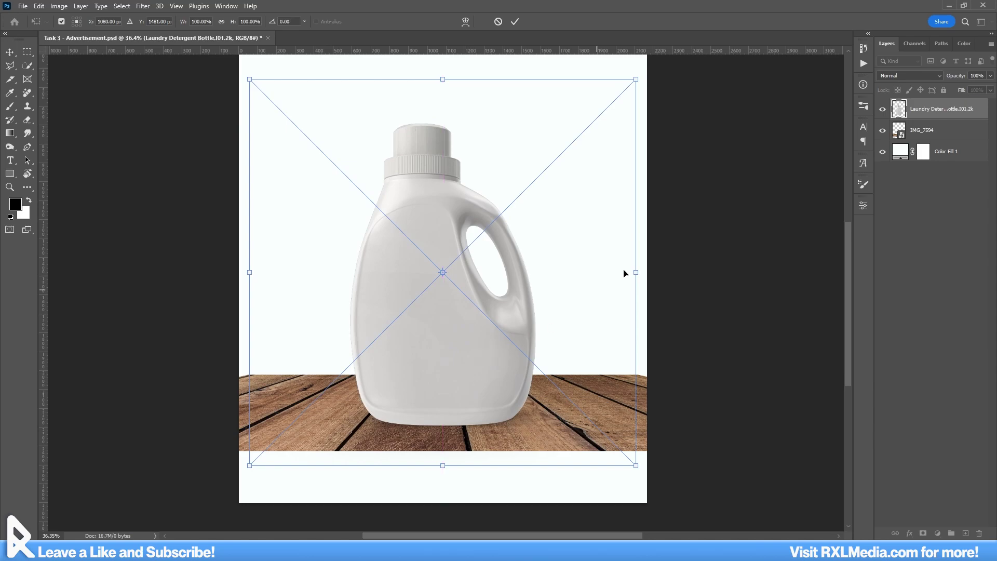
pyautogui.moveTo(635, 272); pyautogui.dragTo(525, 351)
pyautogui.press('Return')
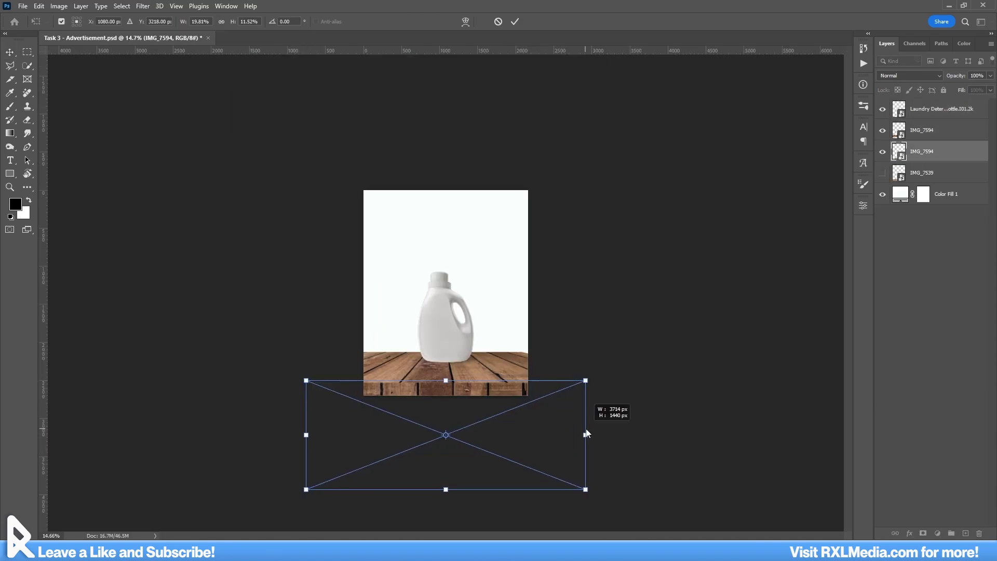
# Widen the plank piece, mask the dark gaps between planks, and resize the piece under the tabletop.
pyautogui.moveTo(588, 433); pyautogui.dragTo(594, 435)
pyautogui.scroll(8, 453, 321)
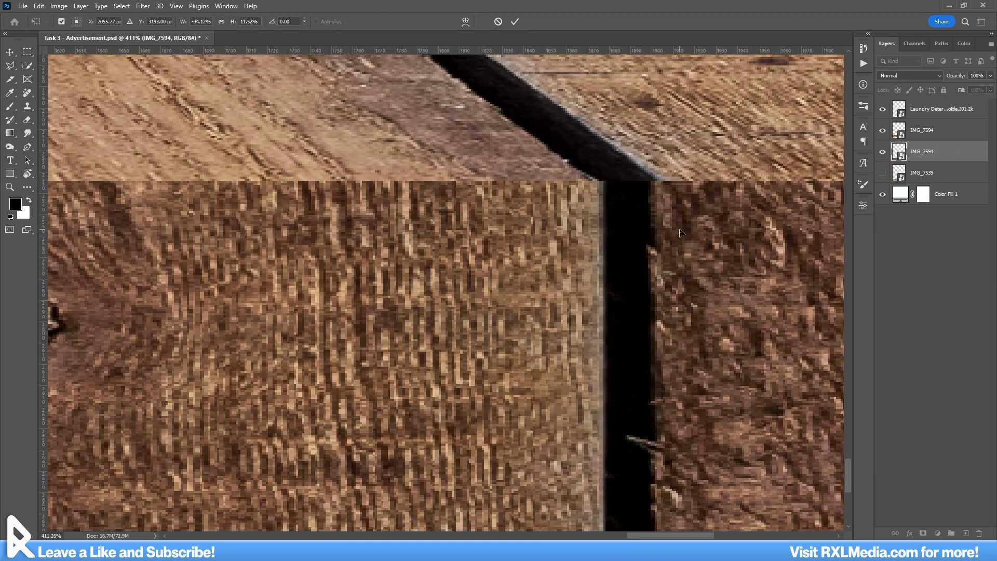
pyautogui.scroll(-5, 675, 244)
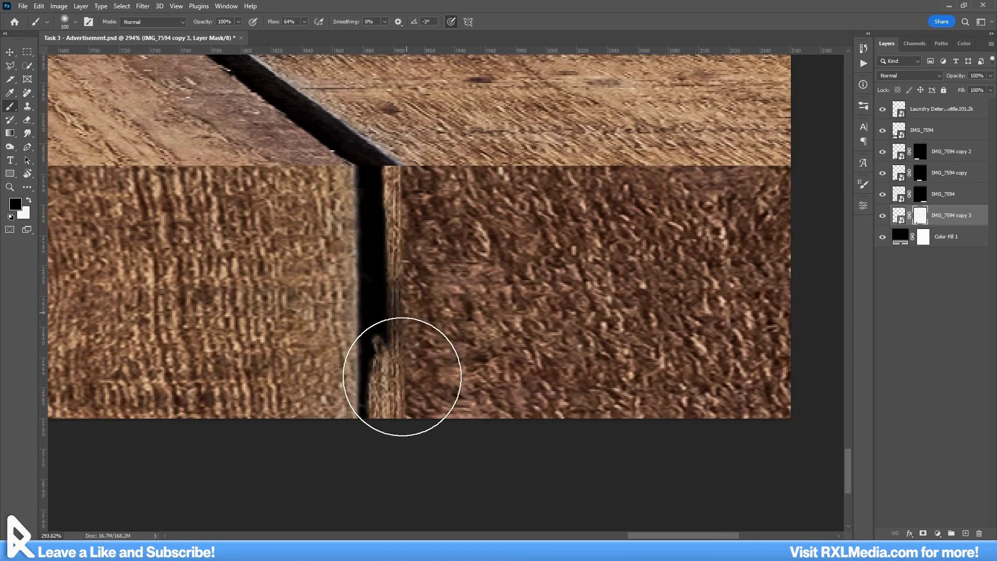
pyautogui.moveTo(377, 432)
pyautogui.mouseDown()
pyautogui.moveTo(356, 368)
pyautogui.moveTo(374, 278)
pyautogui.mouseUp()
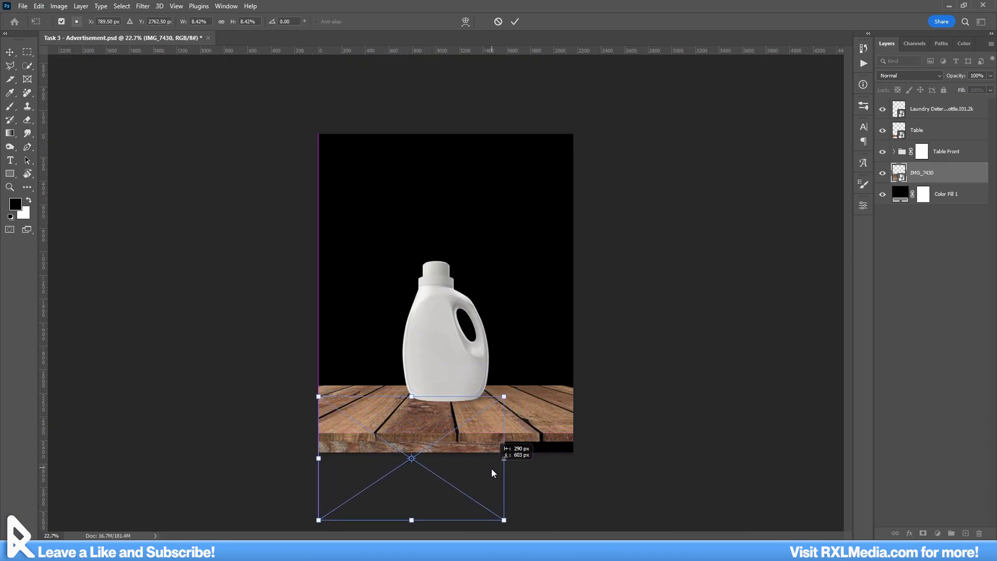
pyautogui.moveTo(491, 468)
pyautogui.mouseDown()
pyautogui.moveTo(489, 506)
pyautogui.moveTo(585, 501)
pyautogui.mouseUp()
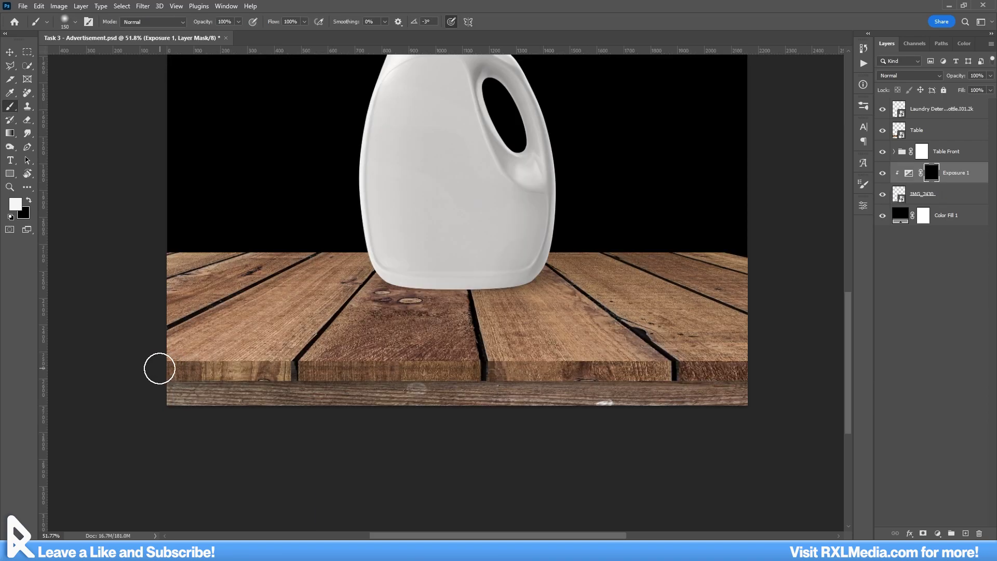
# Darken the front edge of the planks along their length.
pyautogui.keyDown('shift'); pyautogui.click(176, 367); pyautogui.keyUp('shift')
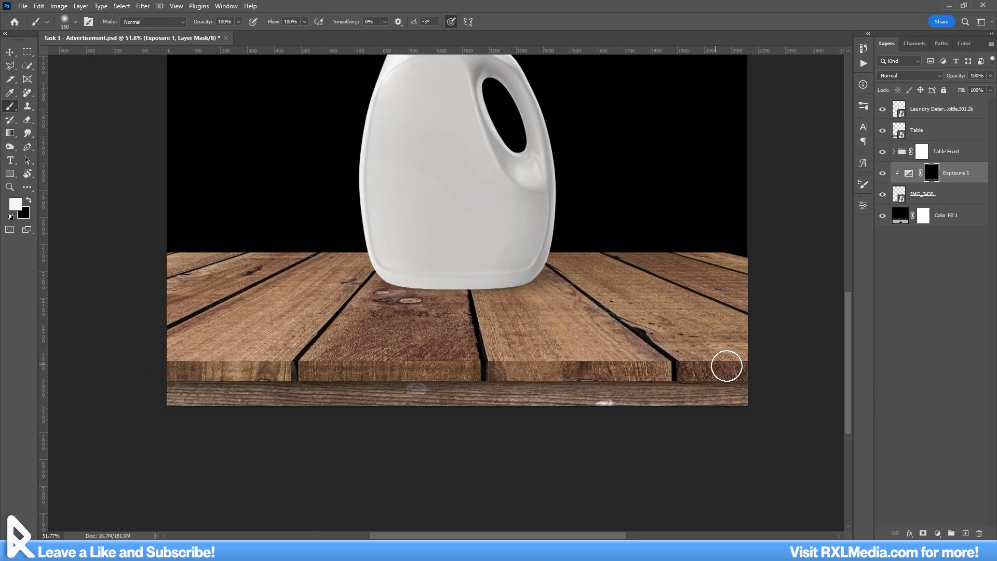
pyautogui.keyDown('shift'); pyautogui.click(755, 367); pyautogui.keyUp('shift')
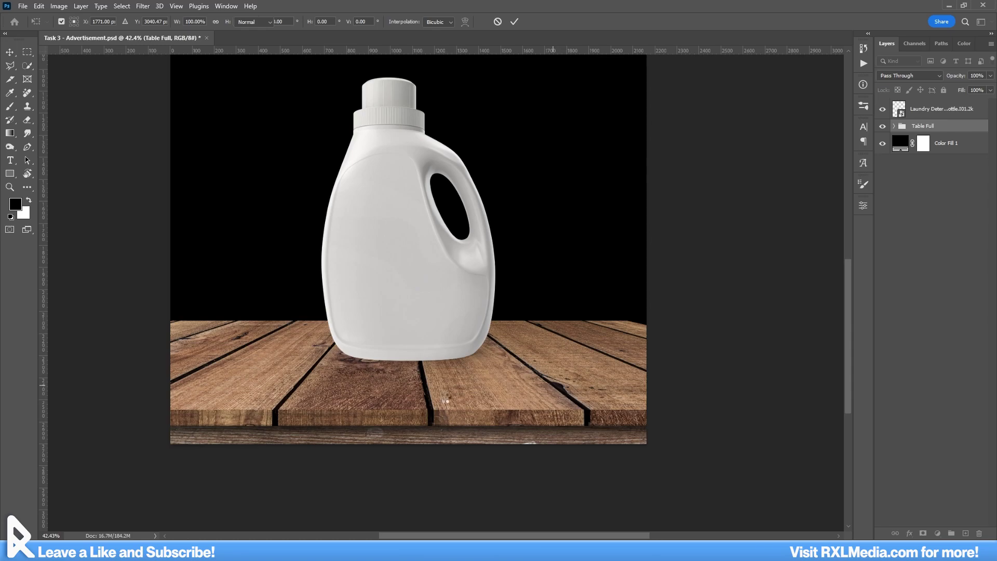
pyautogui.press('Return')
pyautogui.hotkey('ctrl', '0')
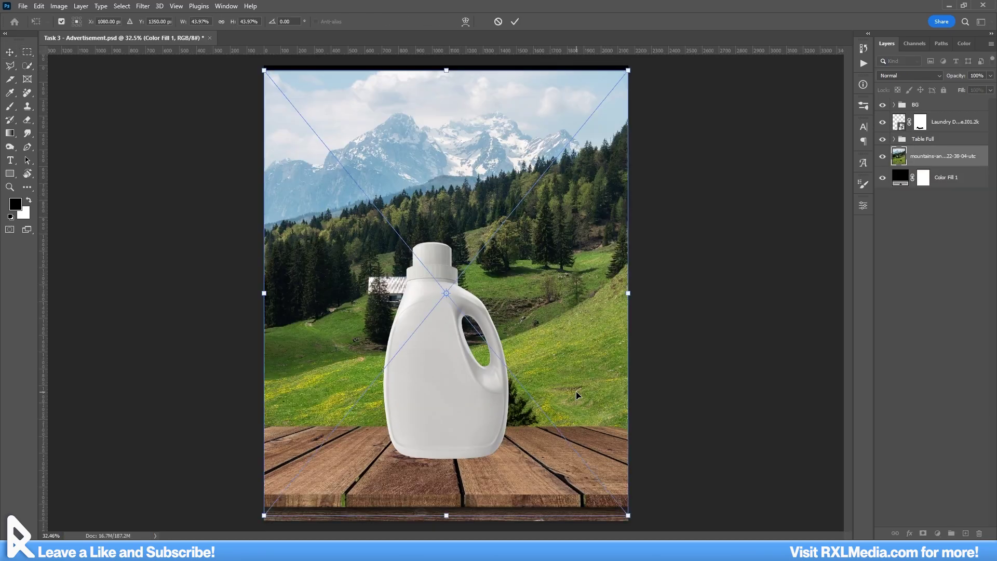
# Move the mountain photo down, squash it vertically, and flip it horizontally.
pyautogui.moveTo(576, 391); pyautogui.dragTo(578, 435)
pyautogui.moveTo(446, 114); pyautogui.dragTo(446, 172)
pyautogui.rightClick(600, 364)
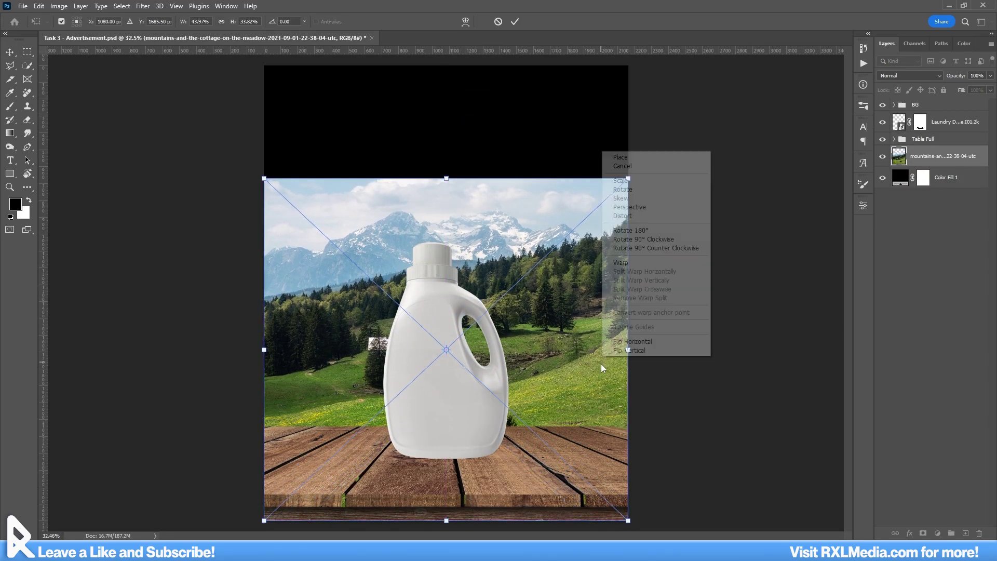
pyautogui.click(623, 342)
pyautogui.moveTo(582, 385)
pyautogui.mouseDown()
pyautogui.moveTo(576, 376)
pyautogui.moveTo(576, 396)
pyautogui.mouseUp()
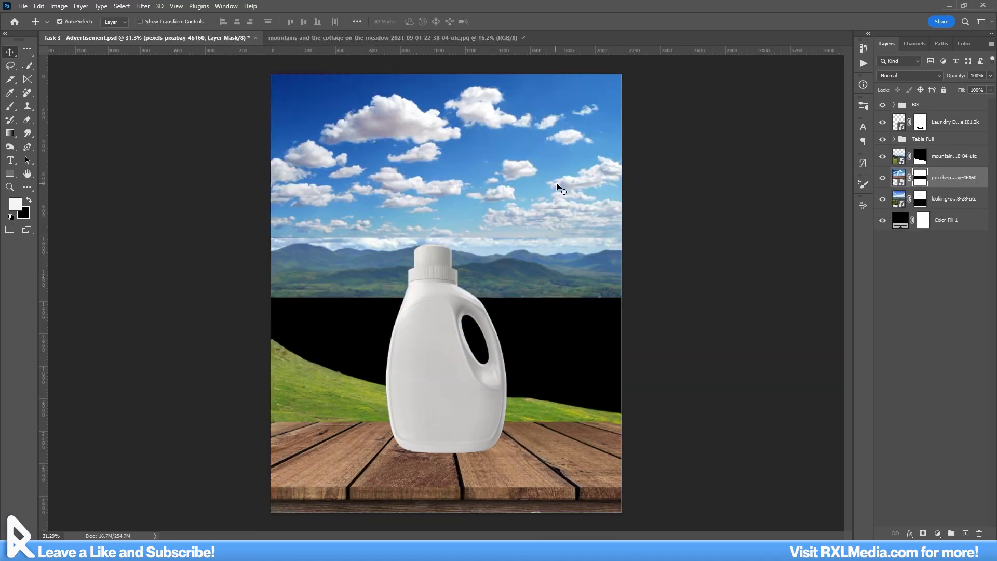
# Lower the sky photo, enlarge it to about 110%, and brighten the scene with a curves point.
pyautogui.moveTo(562, 187); pyautogui.dragTo(561, 199)
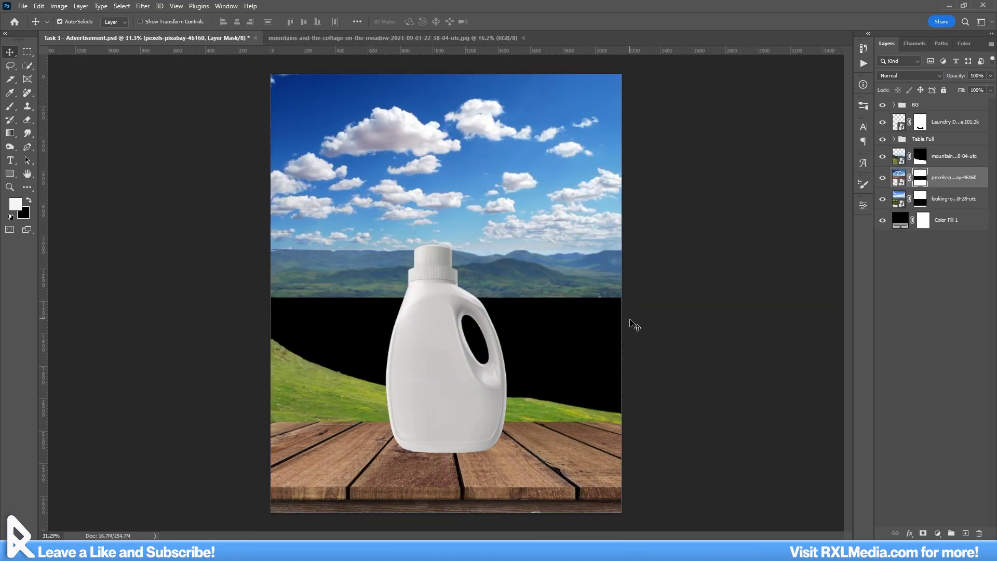
pyautogui.hotkey('ctrl', 't')
pyautogui.moveTo(637, 329); pyautogui.dragTo(660, 342)
pyautogui.press('Return')
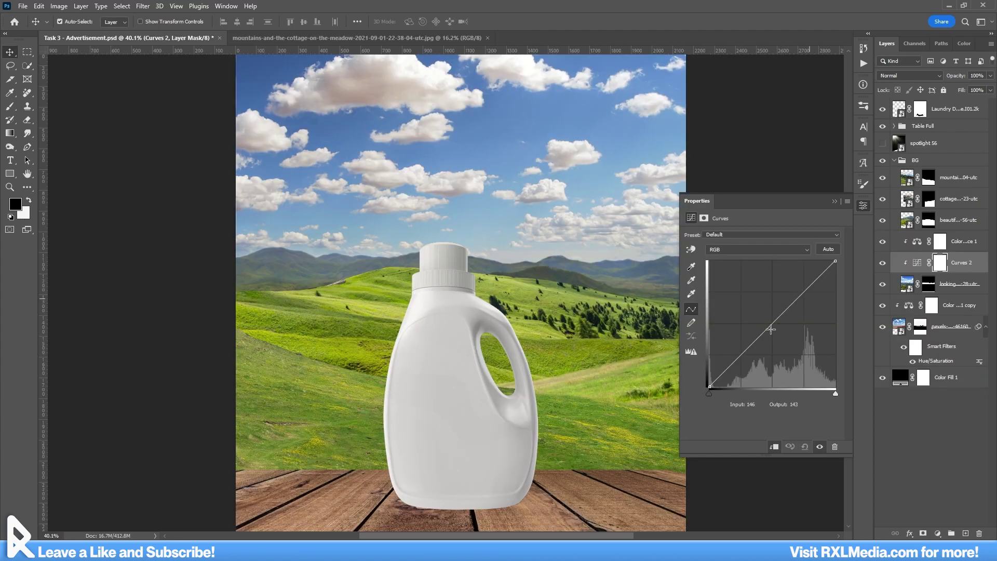
pyautogui.moveTo(770, 331); pyautogui.dragTo(769, 307)
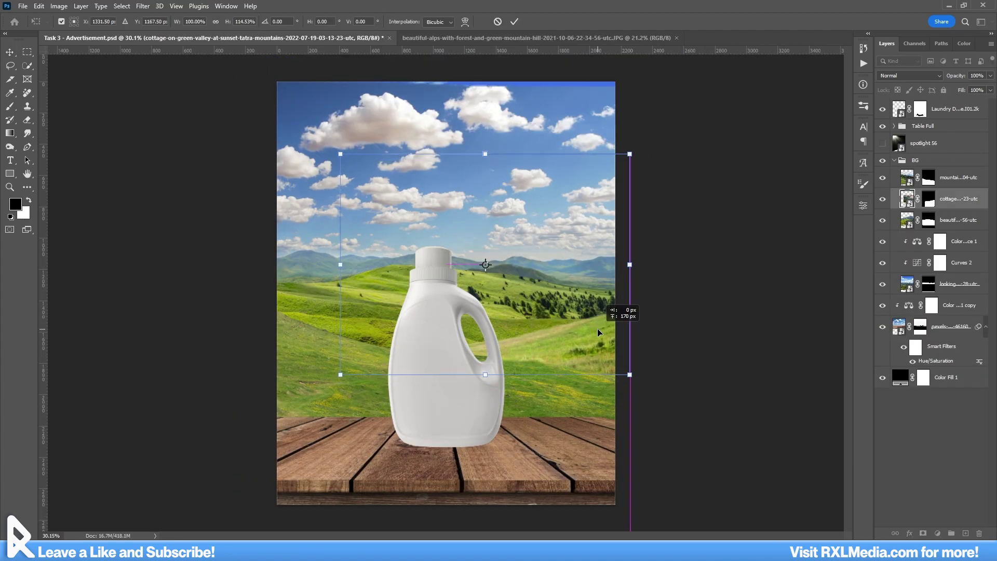
# Reposition the cottage photo and add a Levels adjustment darkening its midtones (gamma 0.63).
pyautogui.moveTo(597, 328); pyautogui.dragTo(597, 329)
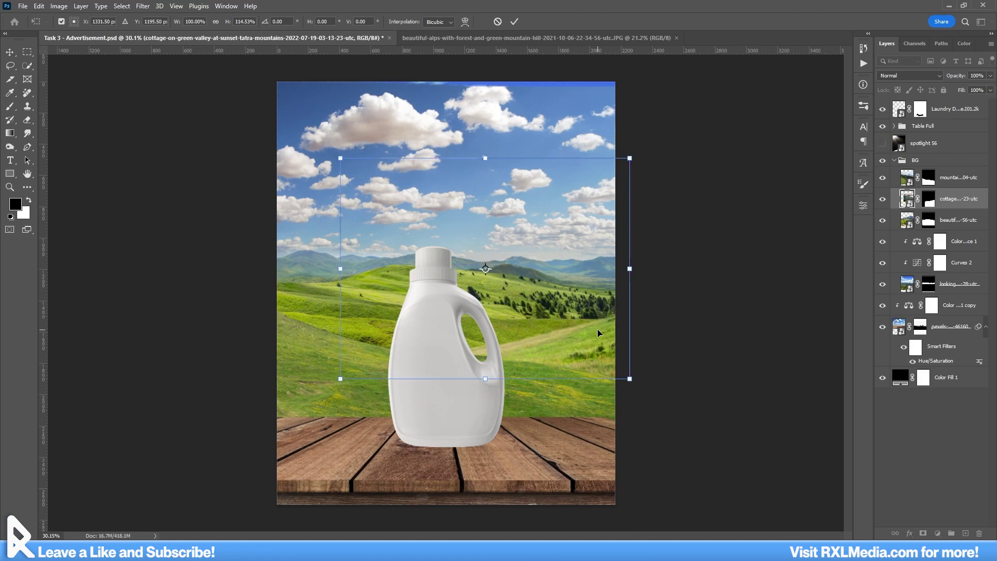
pyautogui.press('Return')
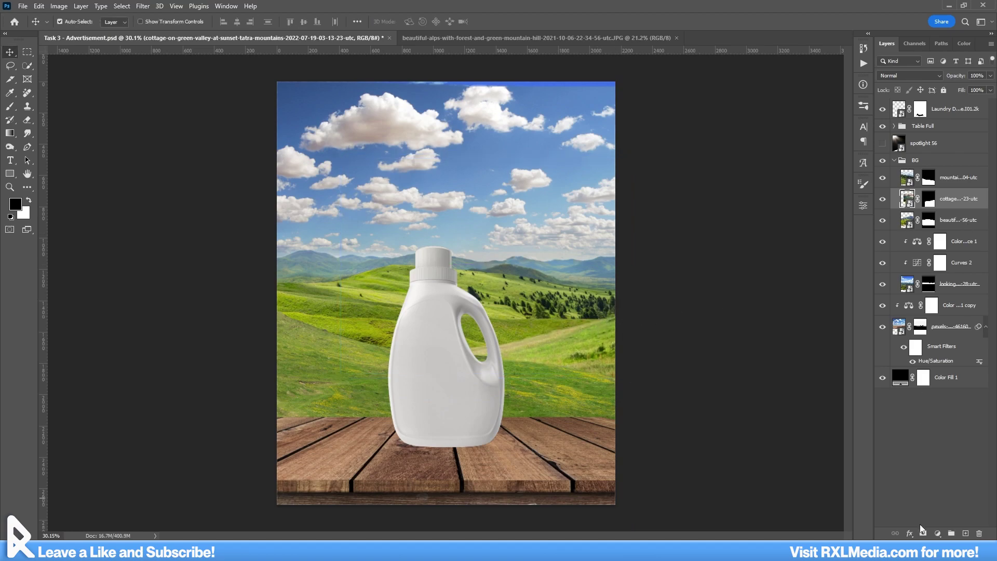
pyautogui.click(909, 533)
pyautogui.click(944, 537)
pyautogui.click(938, 534)
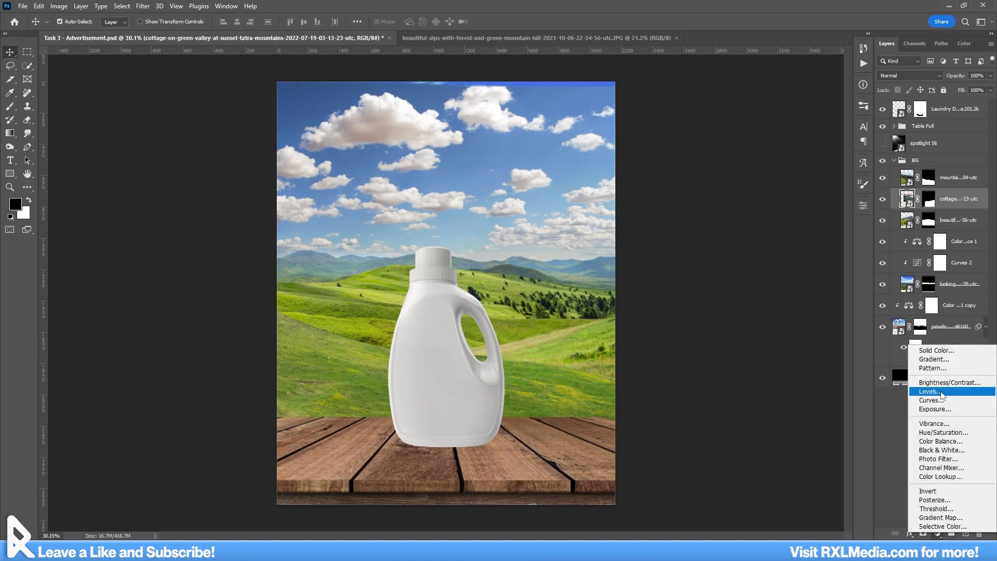
pyautogui.click(932, 391)
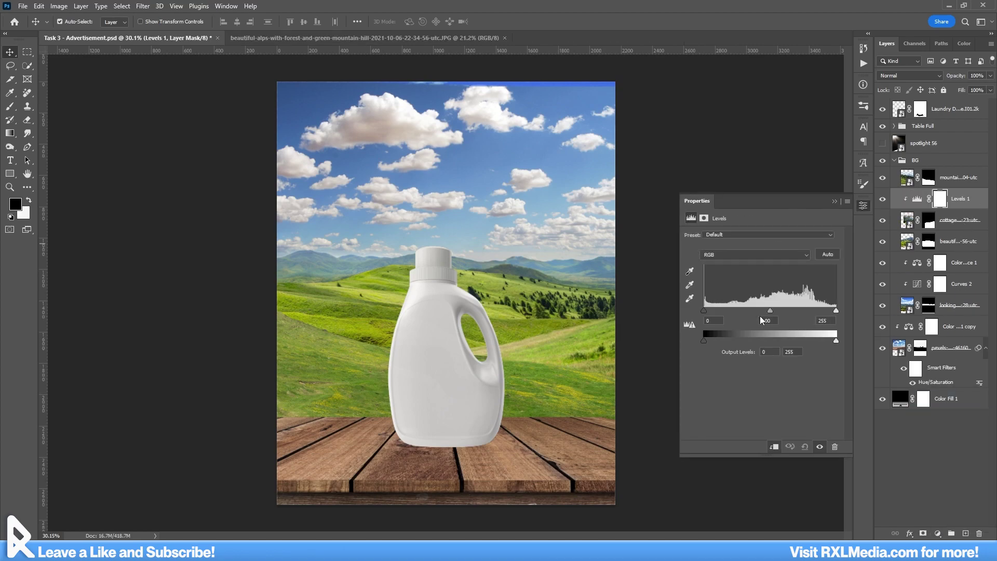
pyautogui.moveTo(770, 310)
pyautogui.mouseDown()
pyautogui.moveTo(798, 307)
pyautogui.moveTo(757, 310)
pyautogui.moveTo(779, 308)
pyautogui.mouseUp()
pyautogui.click(828, 201)
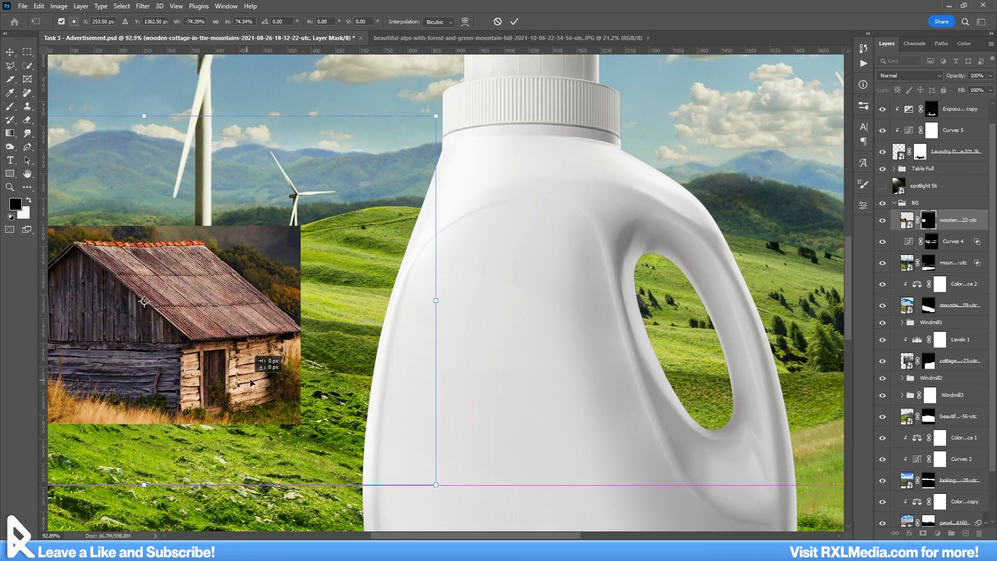
# Nudge the cottage right and lasso along its roof edge.
pyautogui.moveTo(251, 383); pyautogui.dragTo(286, 379)
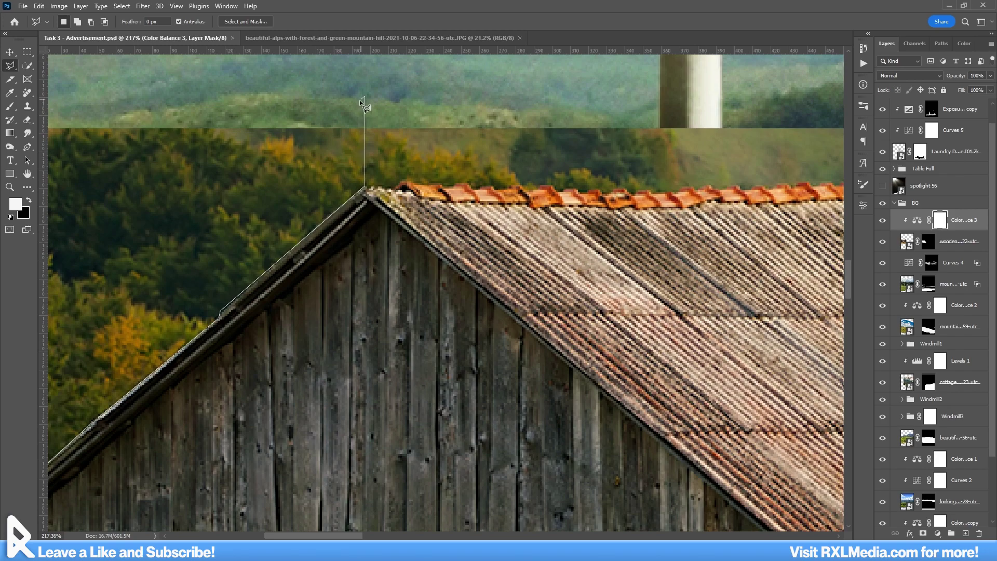
pyautogui.click(365, 107)
pyautogui.click(160, 151)
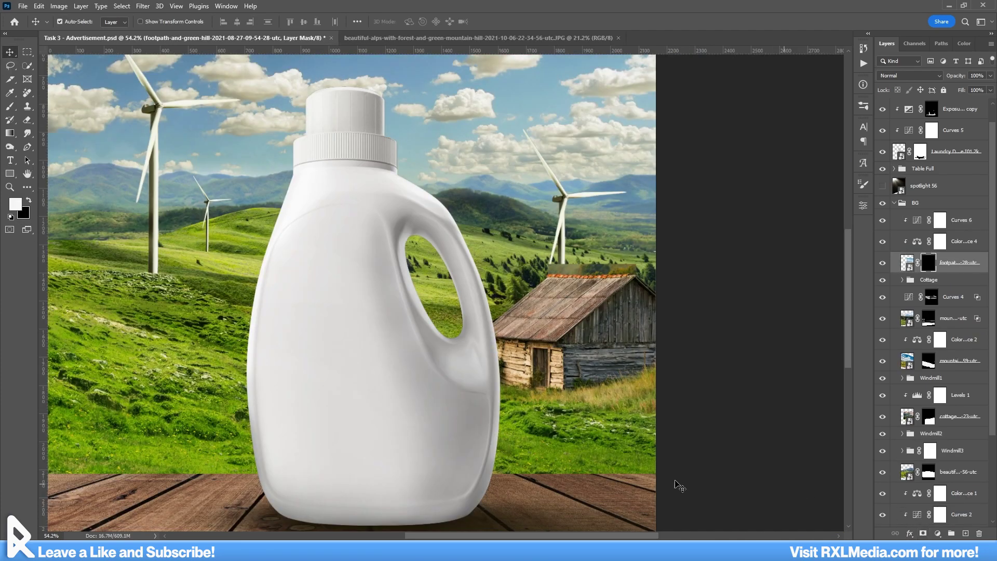
# Paint the layer mask with the Brush to reveal the footpath, adjusting brush size and hardness.
pyautogui.press('b')
pyautogui.scroll(5, 574, 434)
pyautogui.moveTo(574, 462)
pyautogui.mouseDown()
pyautogui.moveTo(464, 431)
pyautogui.moveTo(381, 372)
pyautogui.mouseUp()
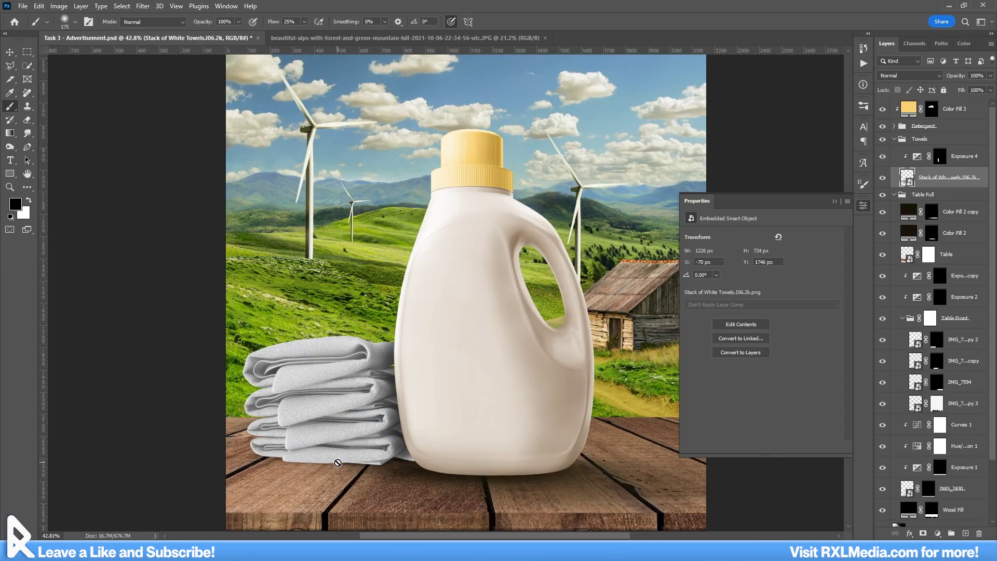
pyautogui.scroll(5, 356, 442)
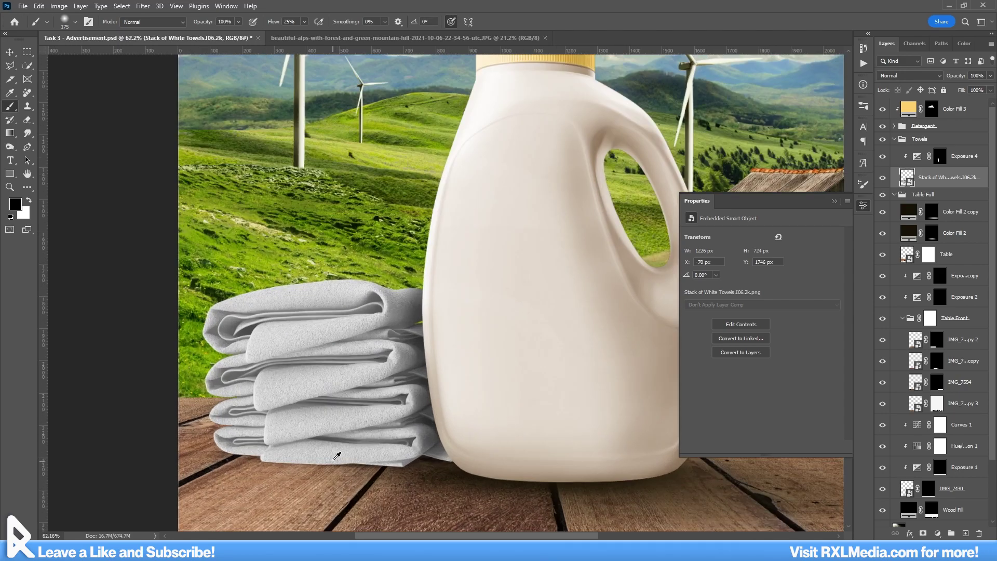
pyautogui.scroll(4, 375, 422)
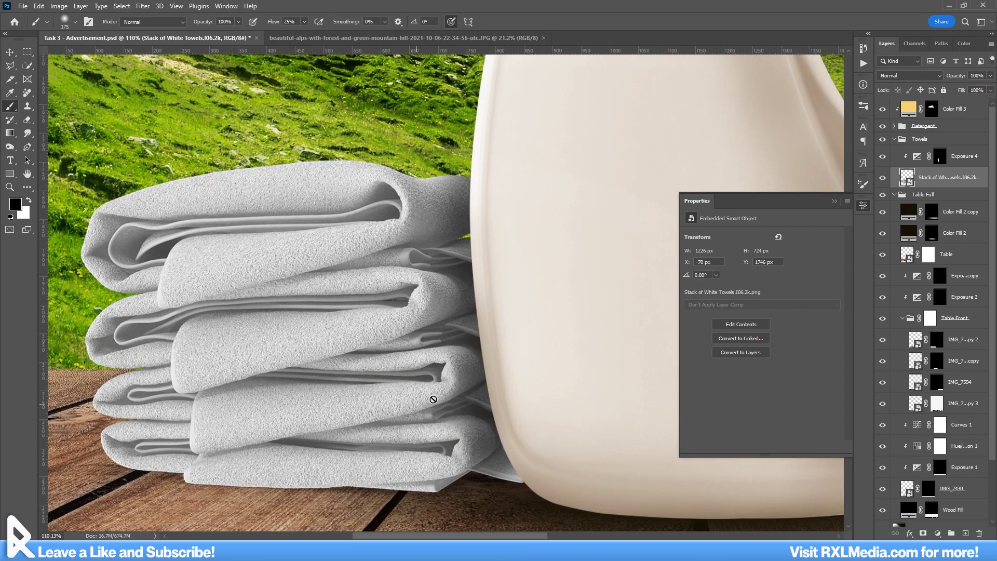
pyautogui.scroll(-1, 595, 415)
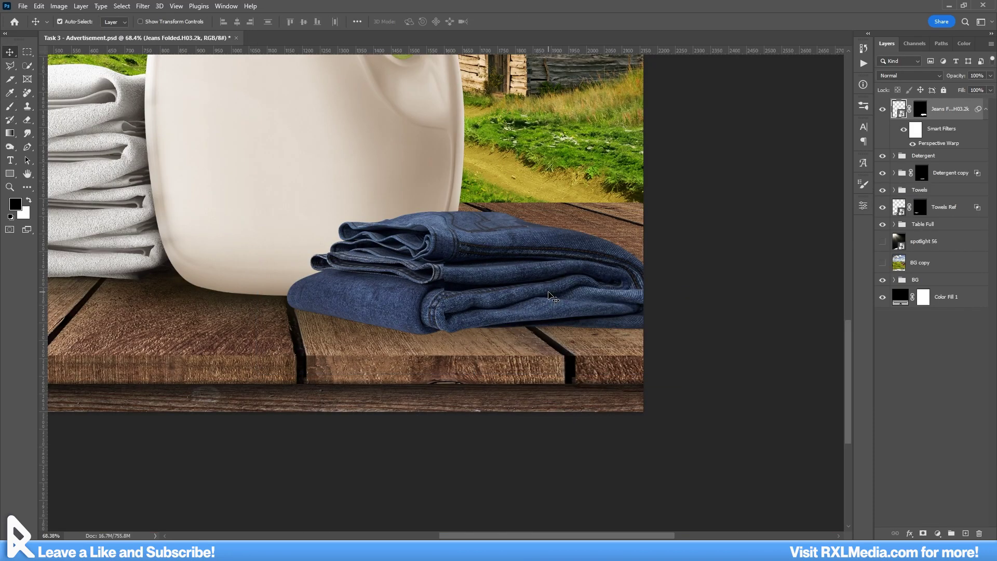
pyautogui.scroll(3, 512, 383)
pyautogui.scroll(-3, 511, 383)
pyautogui.click(67, 25)
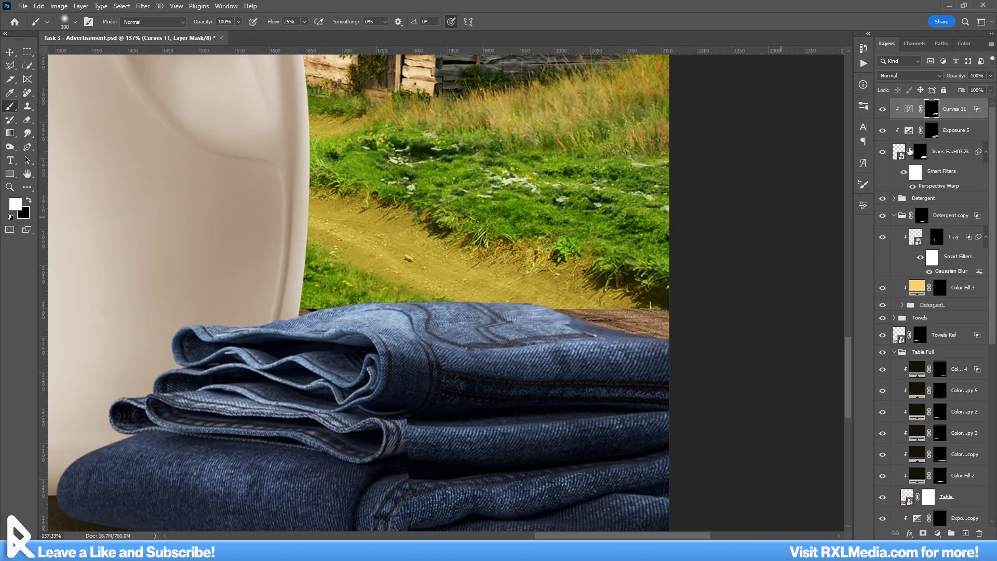
# Steepen the Curves 11 point on the jeans to brighten them, discarding a trial duplicate.
pyautogui.hotkey('ctrl', 'j')
pyautogui.keyDown('alt'); pyautogui.click(948, 118); pyautogui.keyUp('alt')
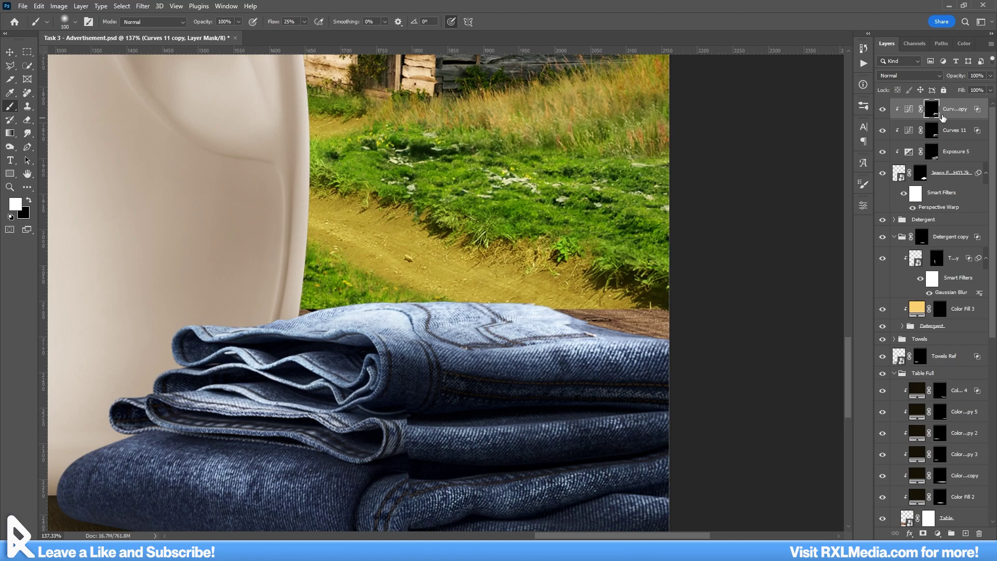
pyautogui.hotkey('ctrl', 'z')
pyautogui.hotkey('ctrl', 'z')
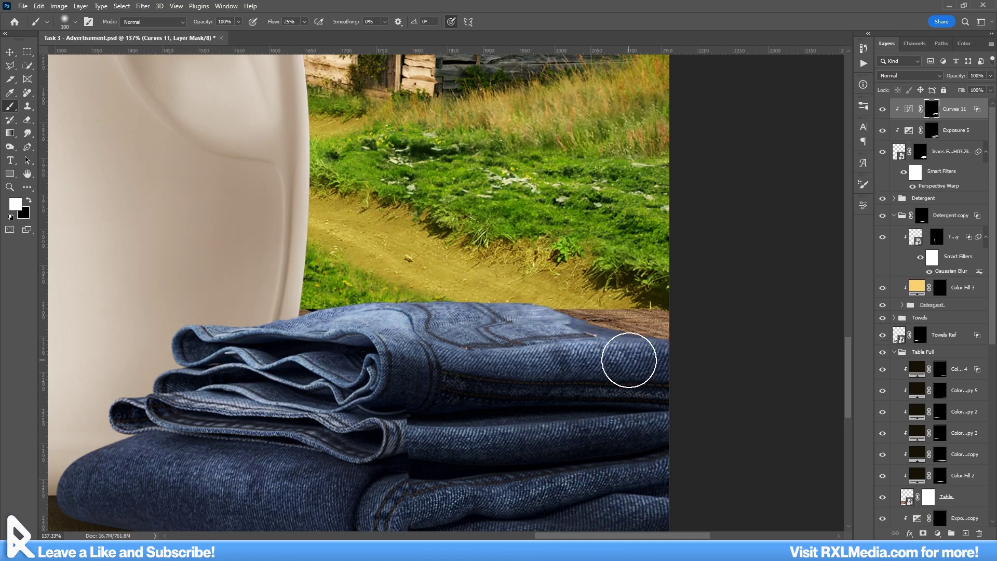
pyautogui.scroll(-5, 630, 357)
pyautogui.scroll(2, 574, 370)
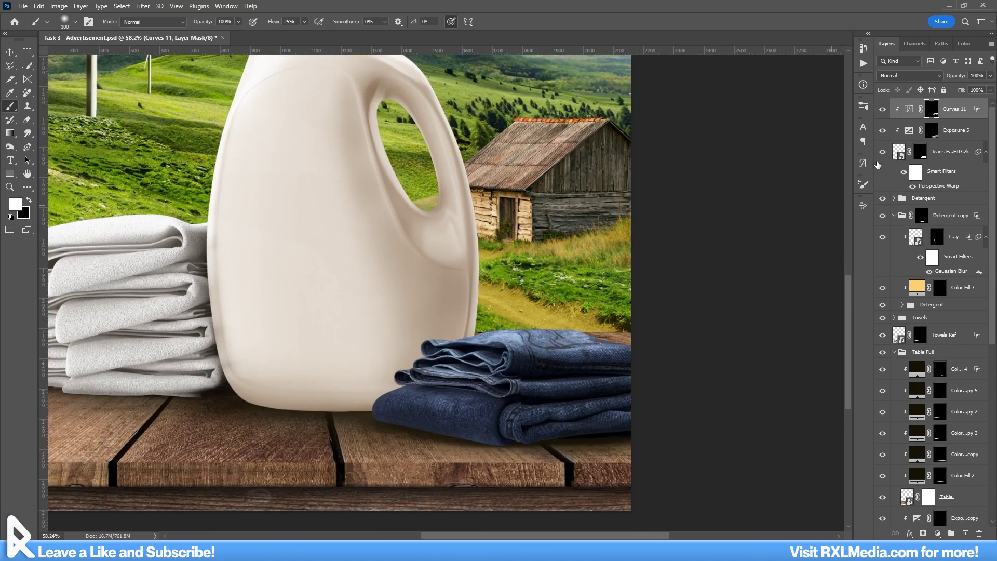
pyautogui.doubleClick(908, 109)
pyautogui.moveTo(764, 293); pyautogui.dragTo(753, 280)
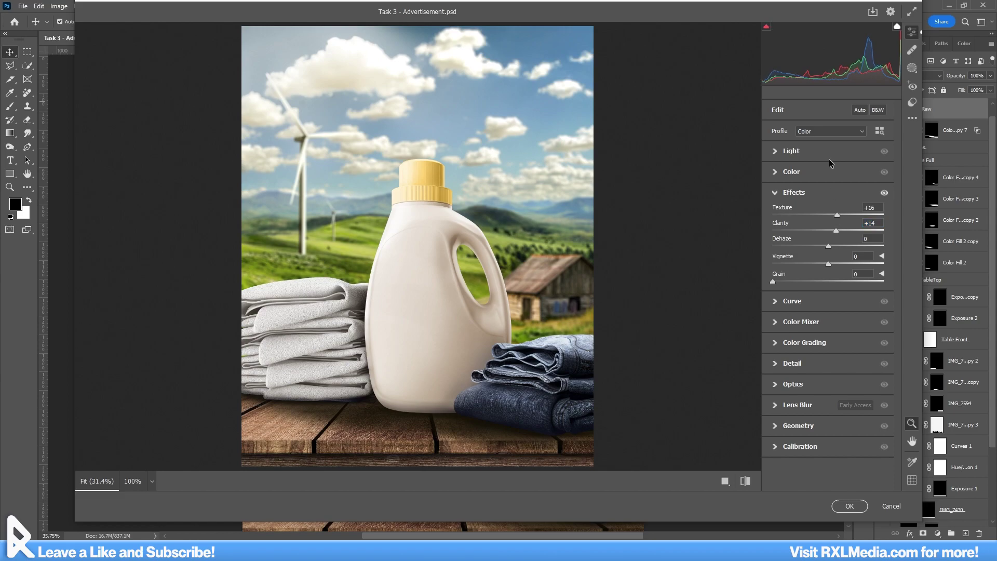
# In Camera Raw, adjust highlights and shadows and warm the colour temperature slightly.
pyautogui.click(829, 156)
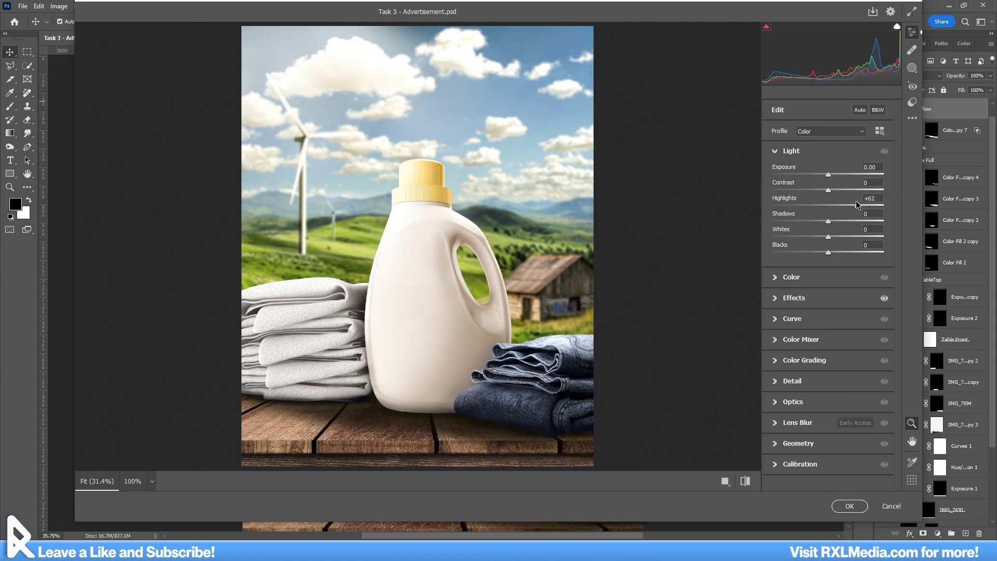
pyautogui.moveTo(828, 220)
pyautogui.mouseDown()
pyautogui.moveTo(804, 221)
pyautogui.moveTo(825, 221)
pyautogui.mouseUp()
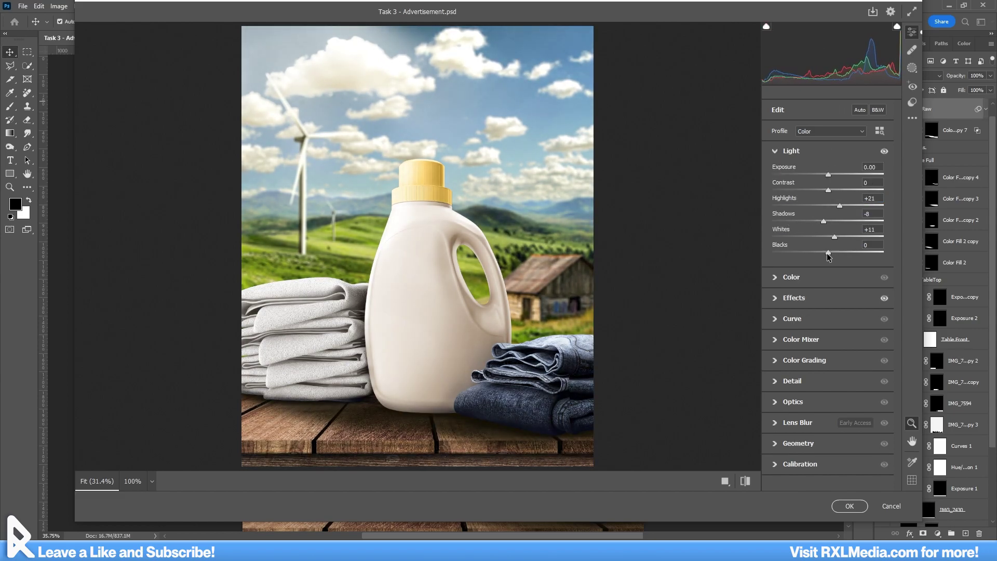
pyautogui.click(829, 277)
pyautogui.moveTo(828, 212); pyautogui.dragTo(833, 214)
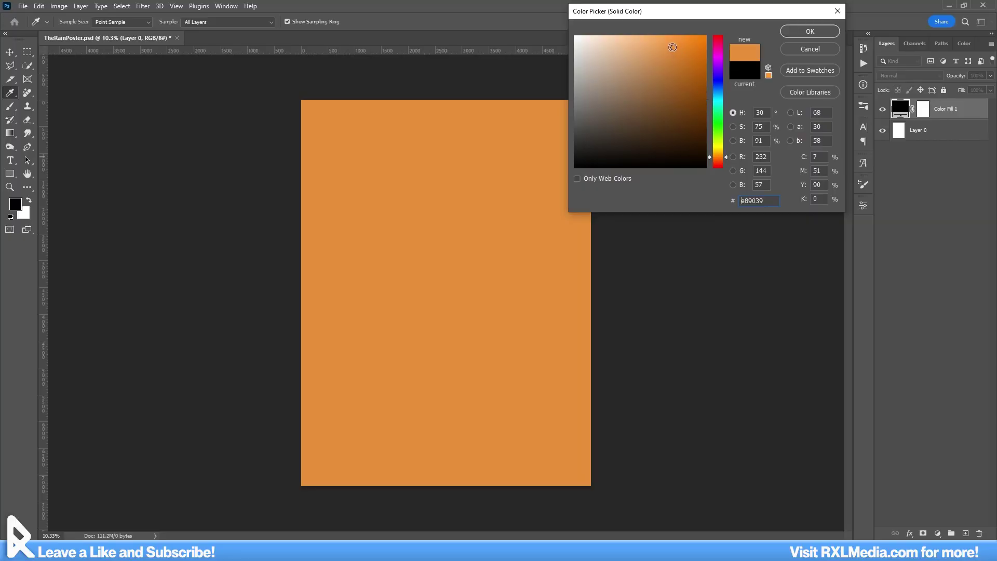
# Confirm #e89039 as the orange Color Fill 1 colour for the poster background.
pyautogui.click(792, 38)
pyautogui.scroll(2, 545, 301)
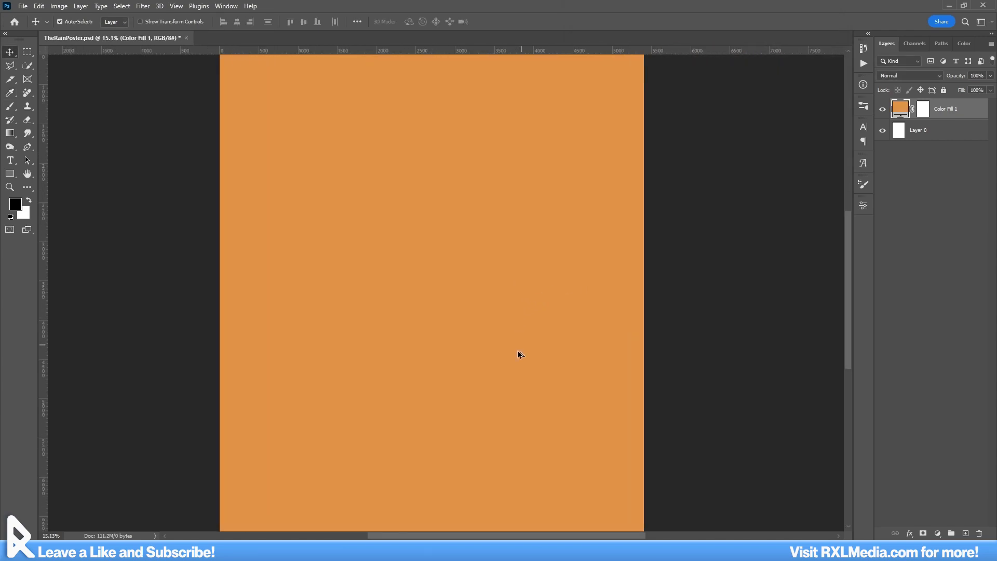
pyautogui.scroll(-1, 519, 352)
pyautogui.scroll(-1, 519, 250)
pyautogui.scroll(1, 519, 250)
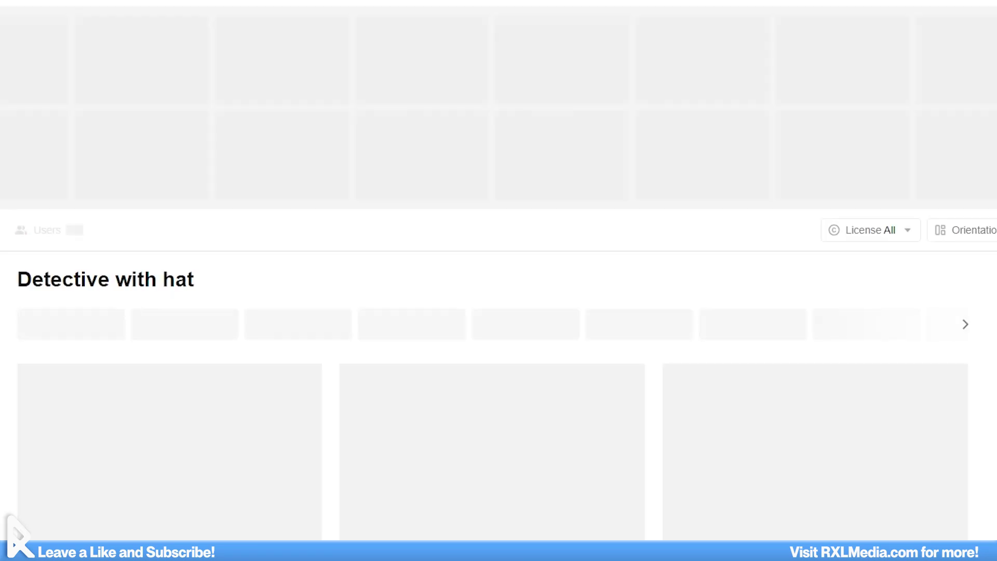
# Browse the detective photo results and begin a path at the hatted man's hat brim.
pyautogui.scroll(-3, 283, 403)
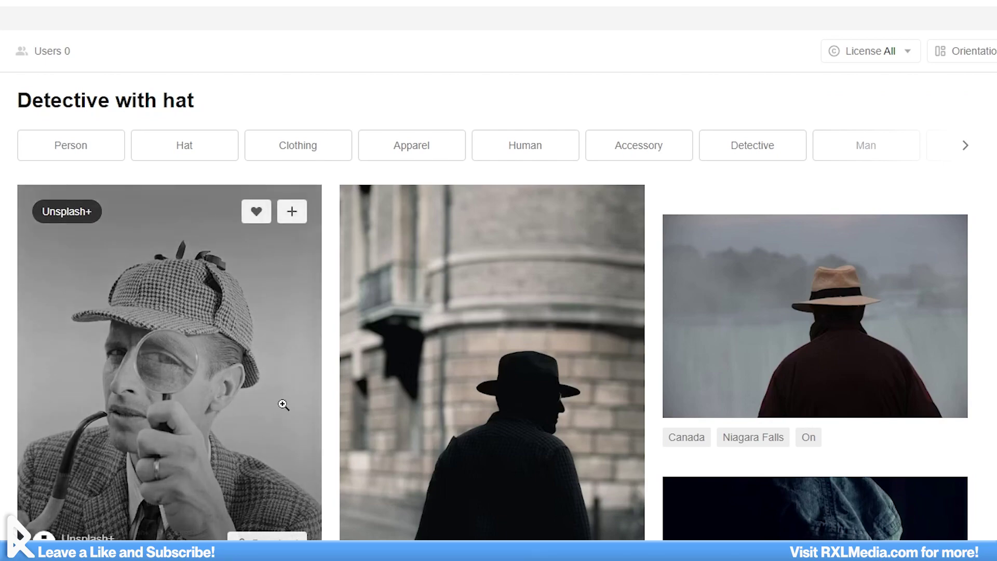
pyautogui.scroll(-3, 412, 348)
pyautogui.scroll(-10, 483, 382)
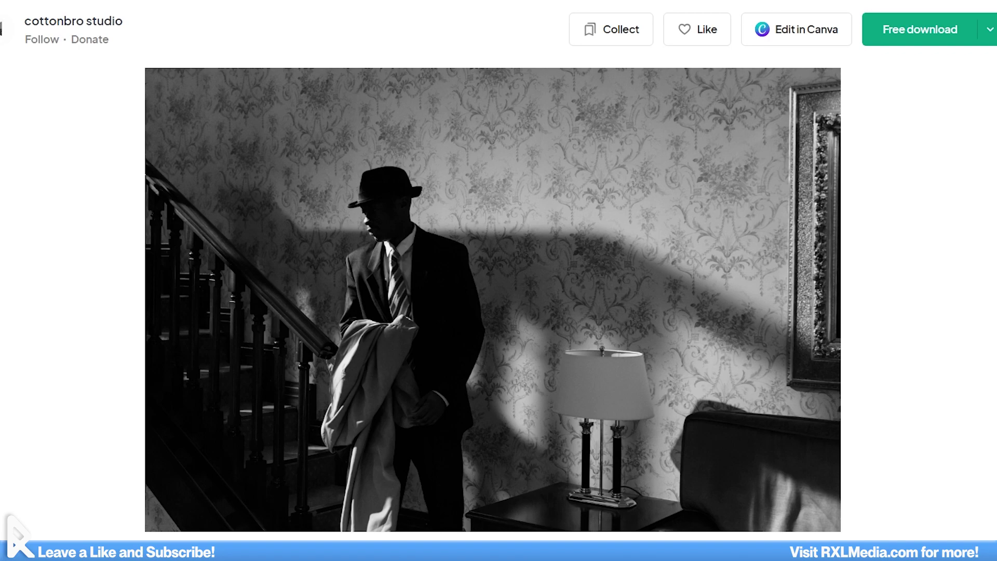
pyautogui.click(338, 384)
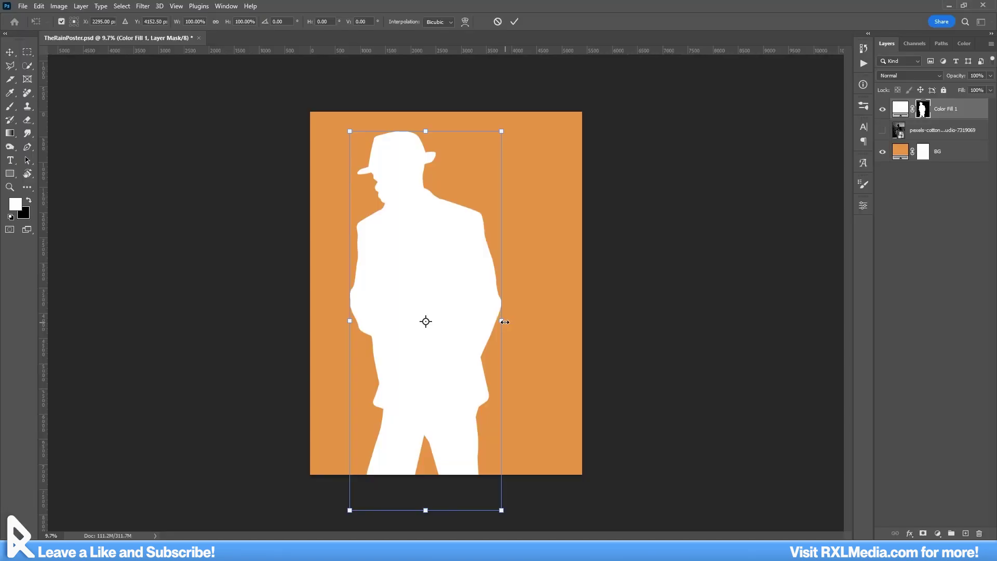
# Enlarge and lower the white silhouette, then type the title 'THE' and position it.
pyautogui.moveTo(503, 321); pyautogui.dragTo(549, 346)
pyautogui.press('Return')
pyautogui.press('t')
pyautogui.click(469, 255)
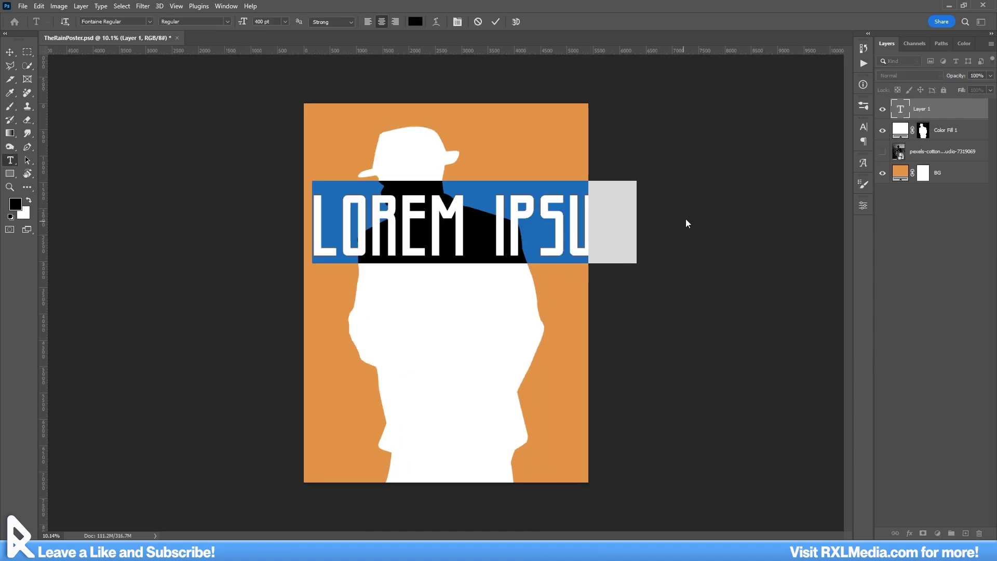
pyautogui.write('THE')
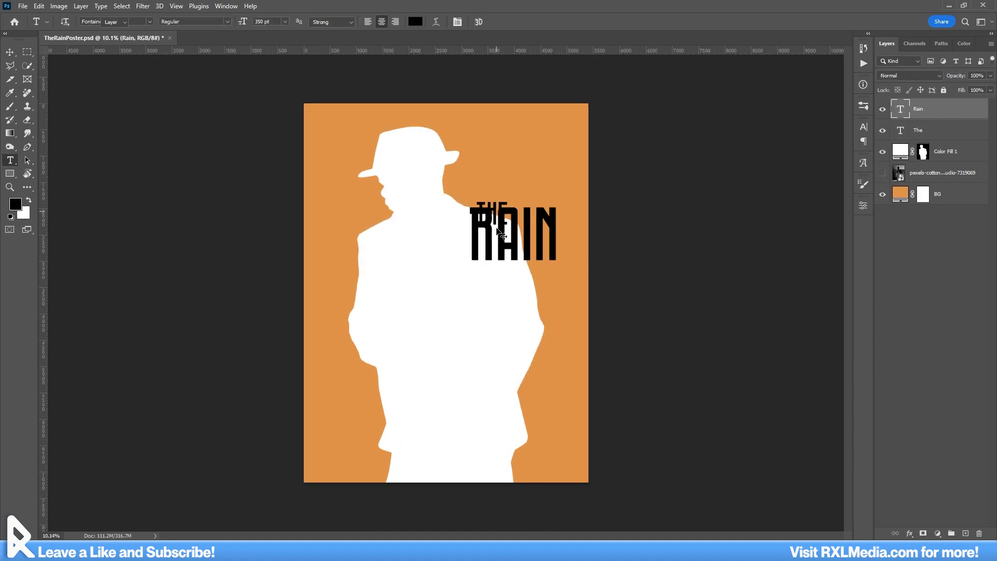
pyautogui.moveTo(483, 281); pyautogui.dragTo(514, 278)
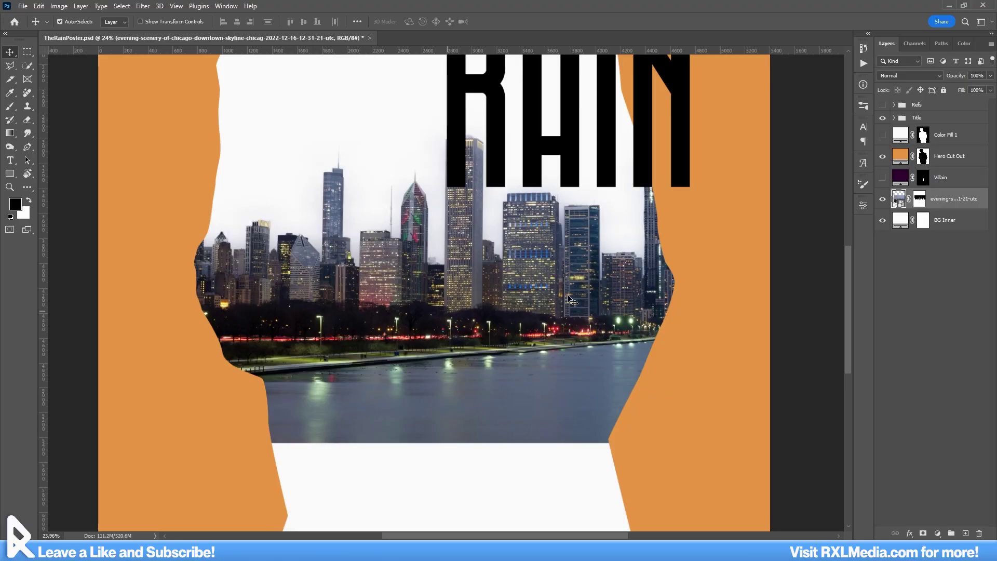
# Add a Levels adjustment with midtones at 0.01 and fill the skyline selection on the Villain copy mask.
pyautogui.click(937, 534)
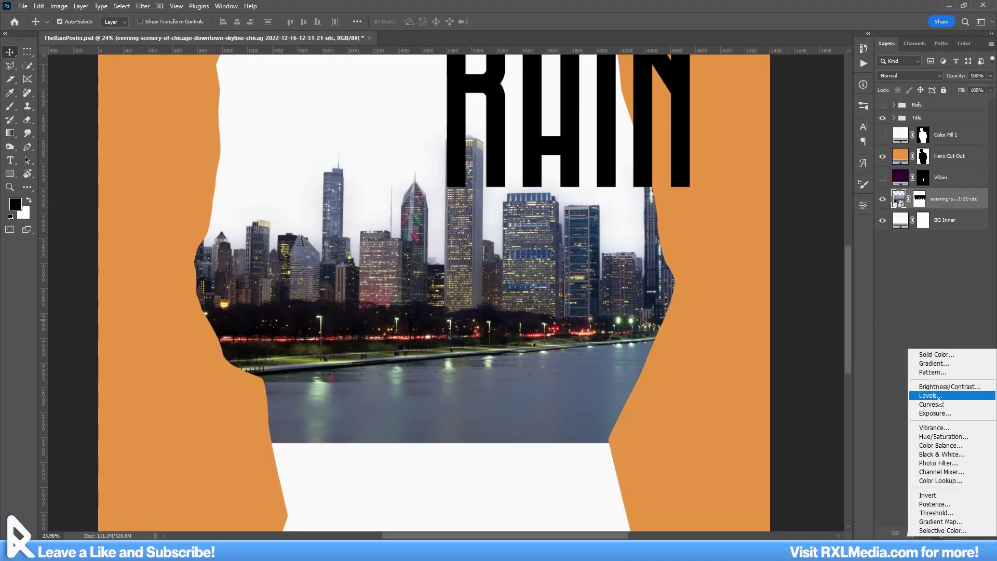
pyautogui.click(929, 395)
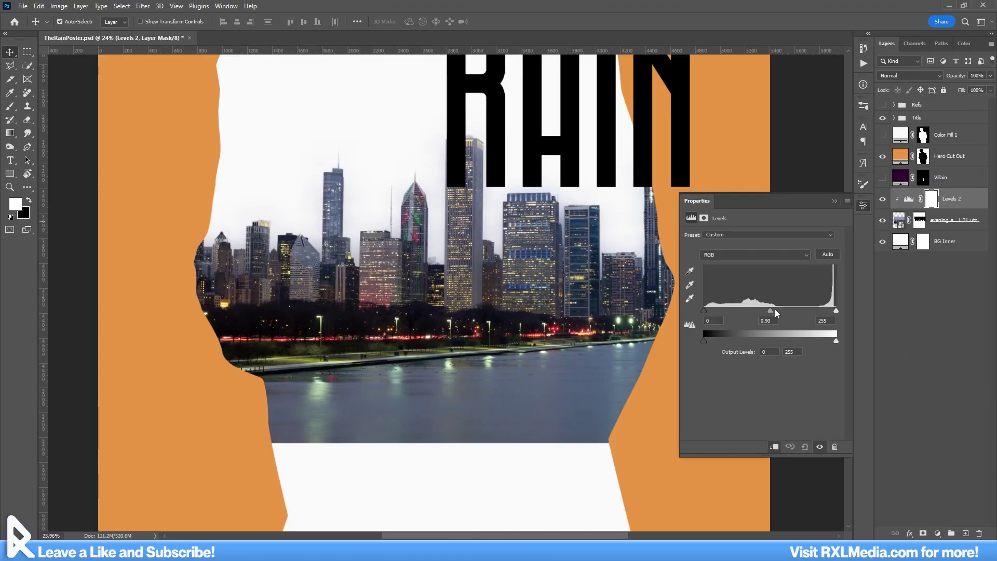
pyautogui.moveTo(775, 310); pyautogui.dragTo(836, 312)
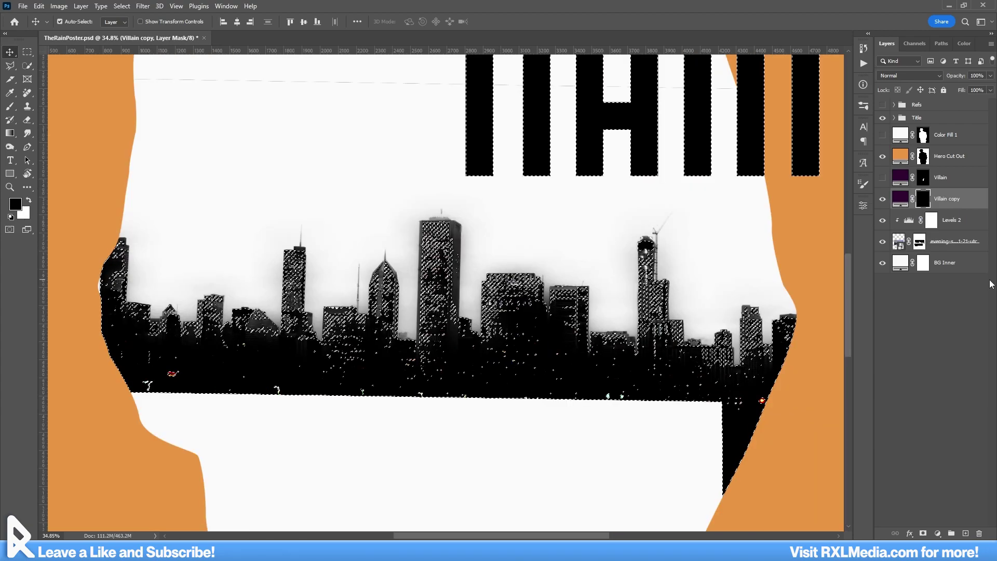
pyautogui.hotkey('ctrl', 'BackSpace')
pyautogui.hotkey('ctrl', 'd')
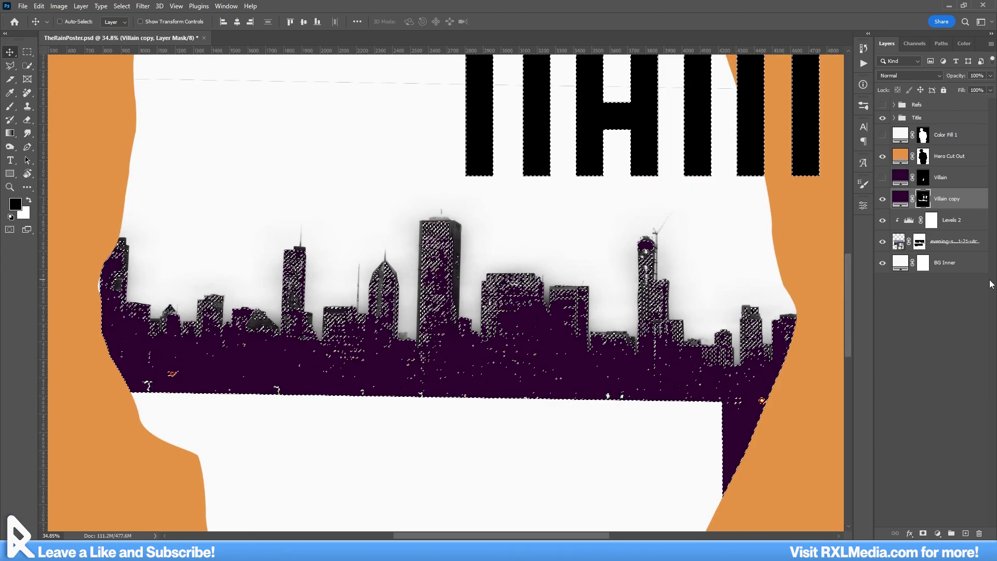
# Compare layer visibility, then paint the figure's lower body purple on the BG Dark mask.
pyautogui.click(882, 219)
pyautogui.click(882, 219)
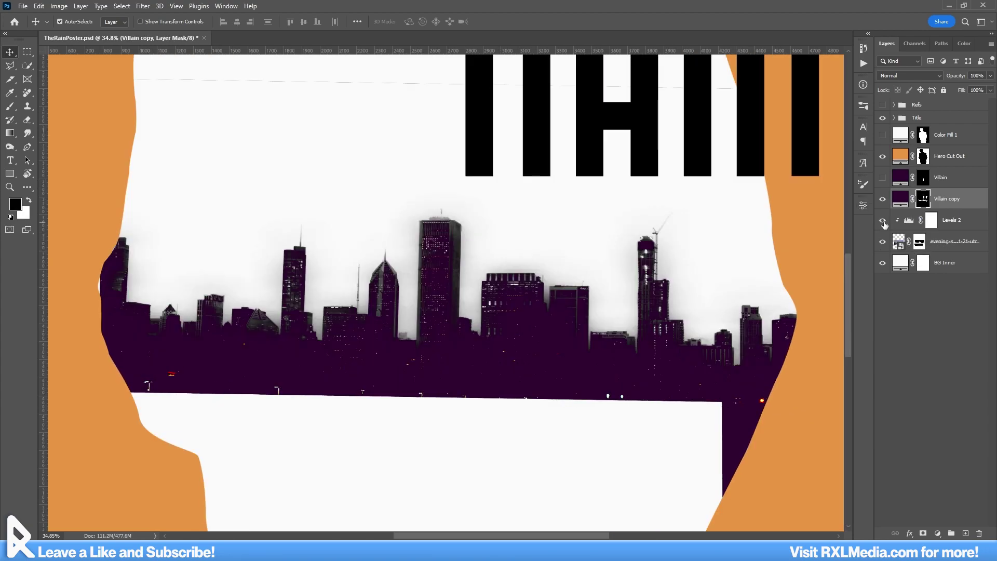
pyautogui.click(883, 220)
pyautogui.click(882, 199)
pyautogui.click(883, 199)
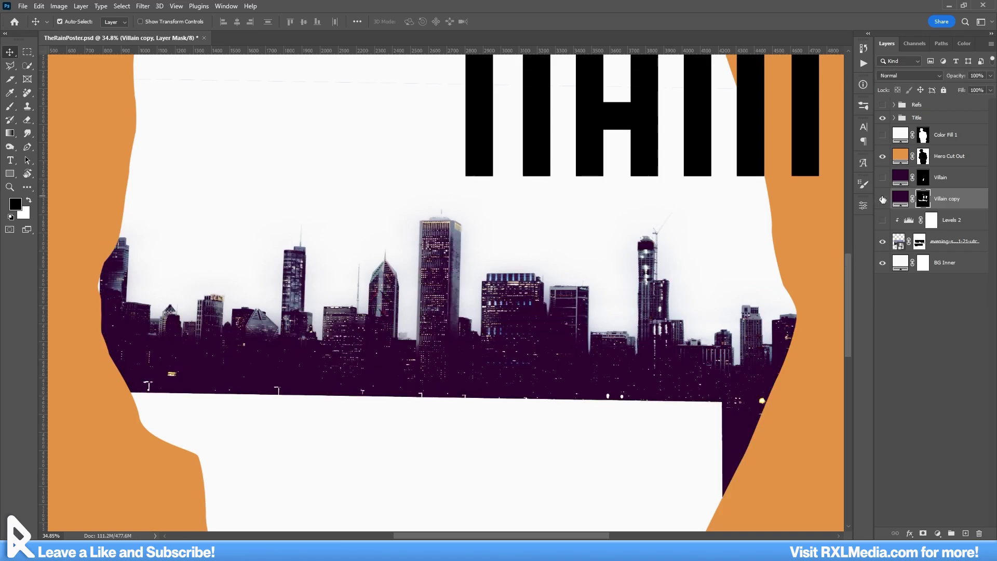
pyautogui.moveTo(880, 257); pyautogui.dragTo(881, 240)
pyautogui.click(882, 199)
pyautogui.click(882, 199)
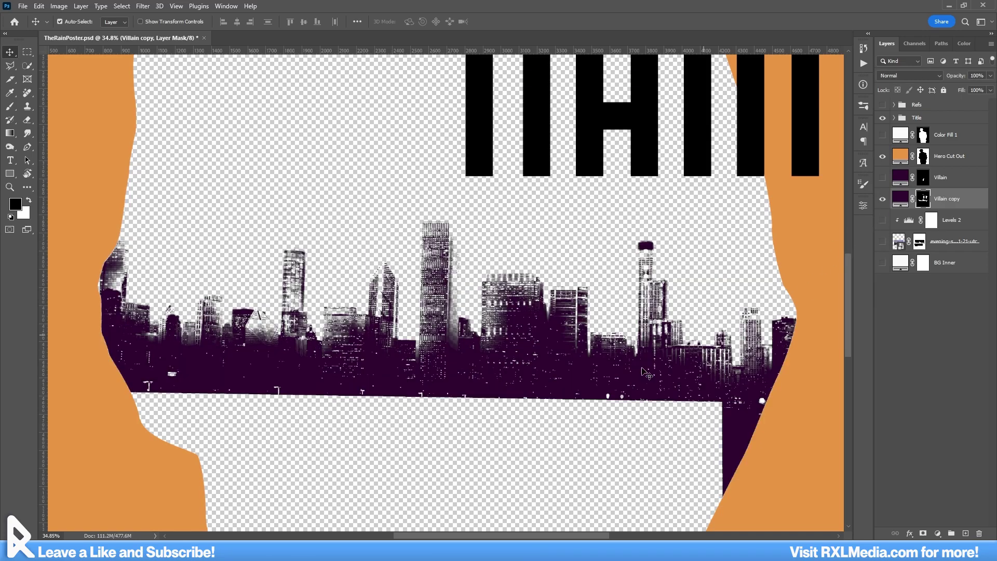
pyautogui.scroll(-2, 640, 372)
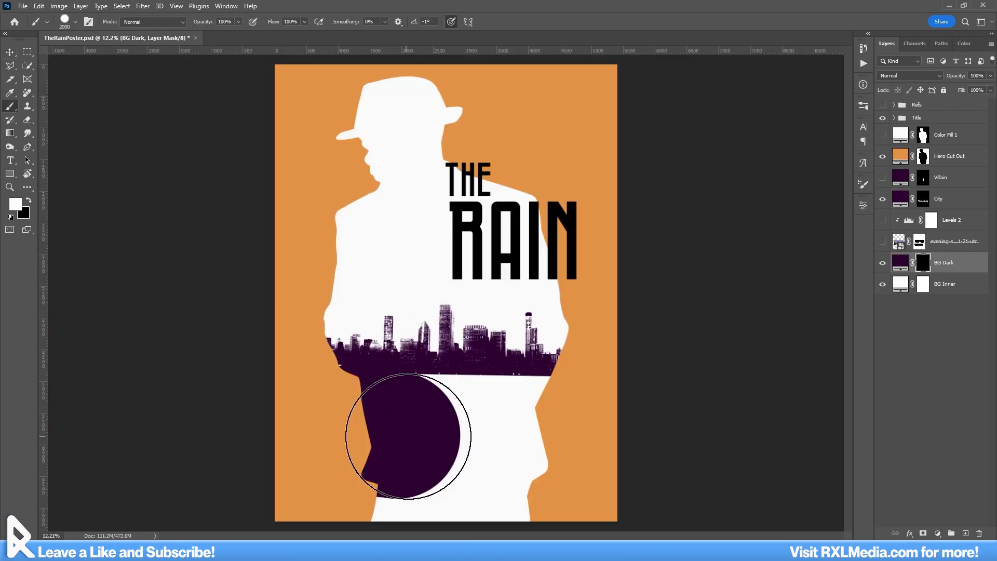
pyautogui.moveTo(400, 434); pyautogui.dragTo(583, 445)
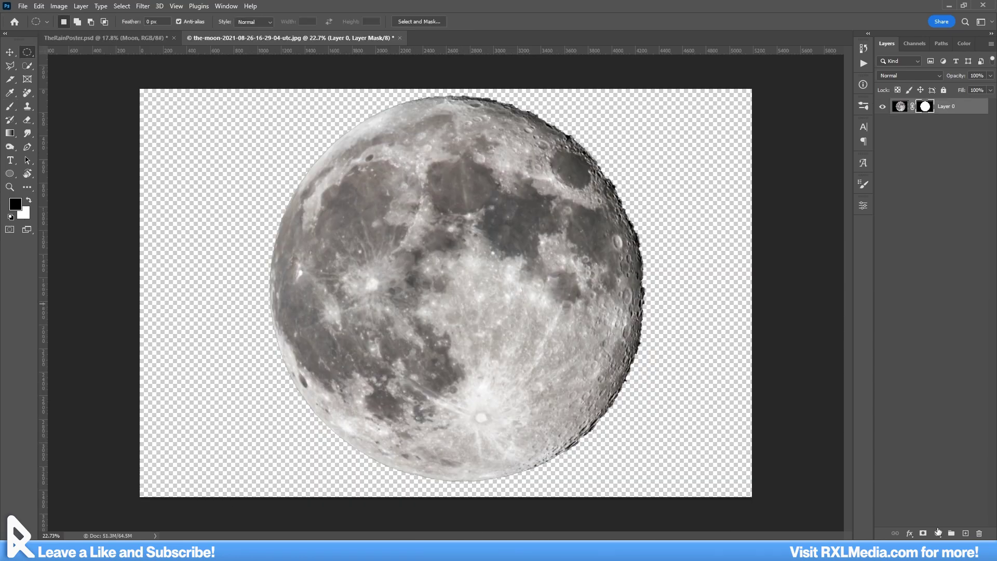
# Darken the moon with a Levels adjustment and move it up and left behind the skyline.
pyautogui.click(938, 533)
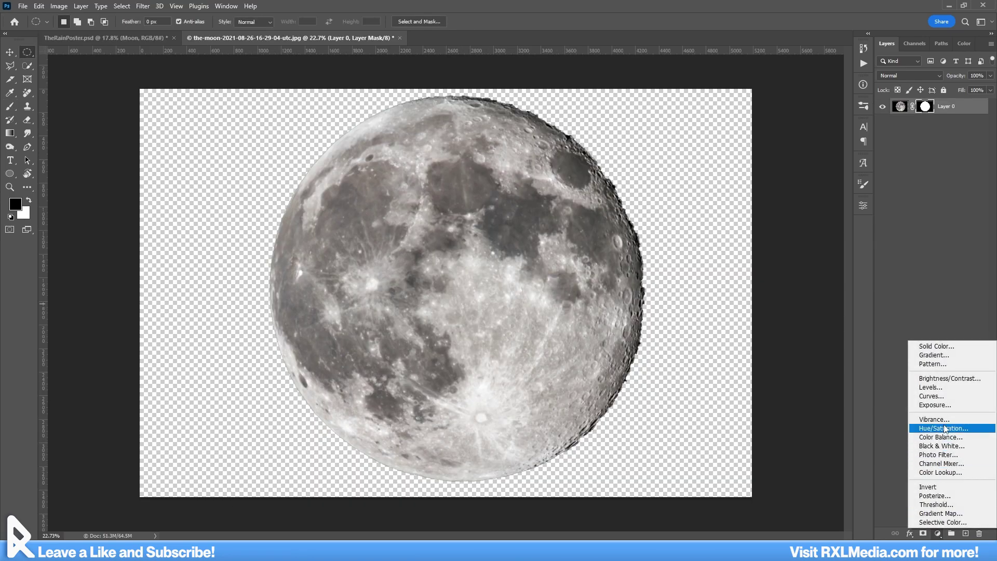
pyautogui.click(929, 388)
pyautogui.moveTo(770, 310); pyautogui.dragTo(812, 303)
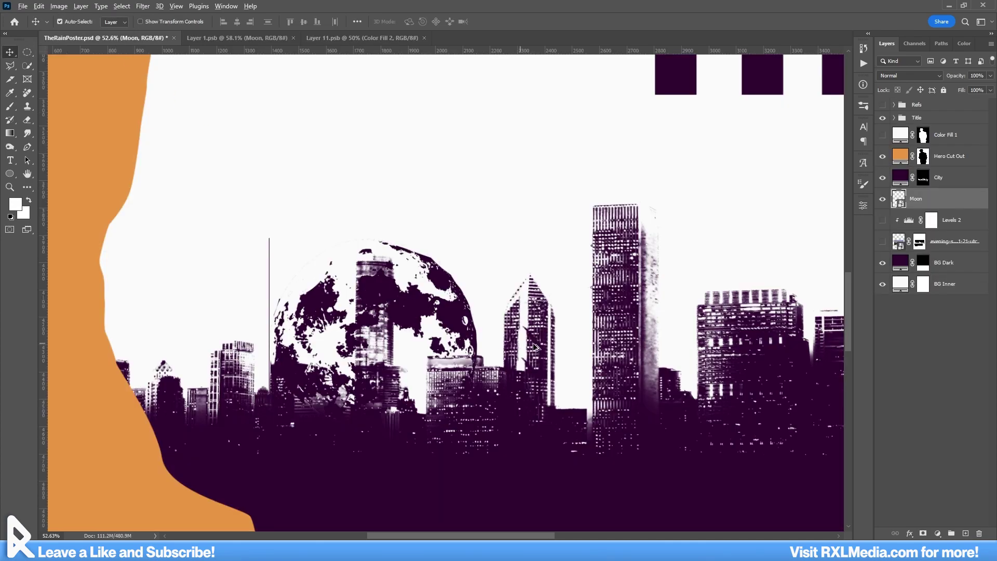
pyautogui.scroll(-3, 536, 346)
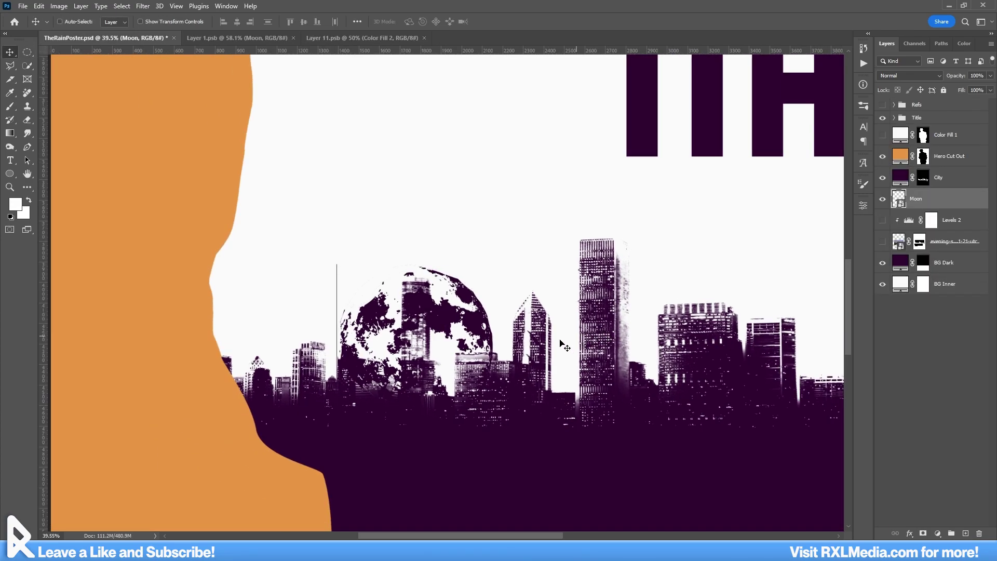
pyautogui.hotkey('ctrl', 't')
pyautogui.moveTo(440, 368)
pyautogui.mouseDown()
pyautogui.moveTo(415, 311)
pyautogui.moveTo(428, 310)
pyautogui.moveTo(392, 240)
pyautogui.moveTo(394, 218)
pyautogui.moveTo(370, 242)
pyautogui.moveTo(382, 306)
pyautogui.moveTo(390, 310)
pyautogui.moveTo(398, 292)
pyautogui.mouseUp()
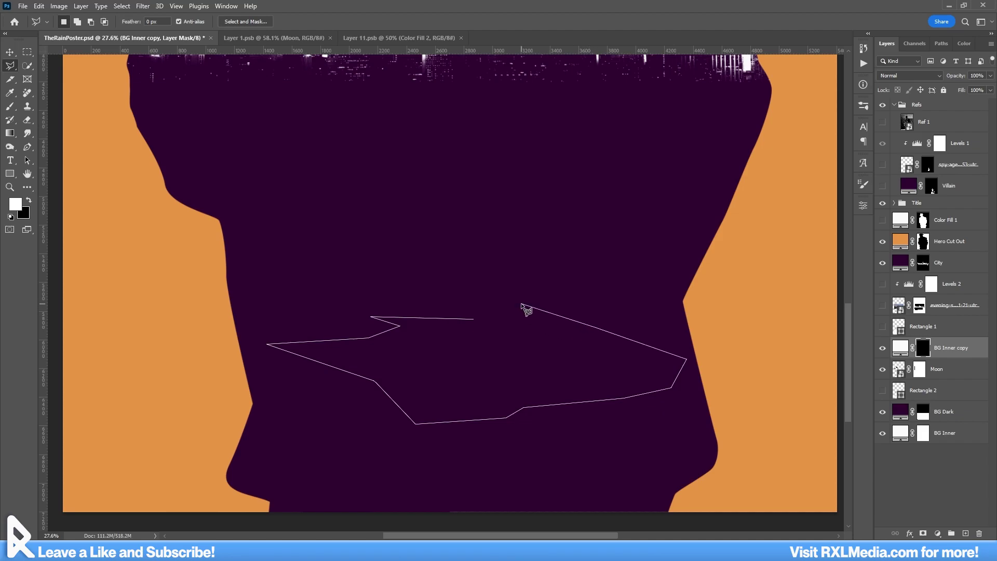
# Fill a lassoed puddle shape white on the mask.
pyautogui.click(471, 320)
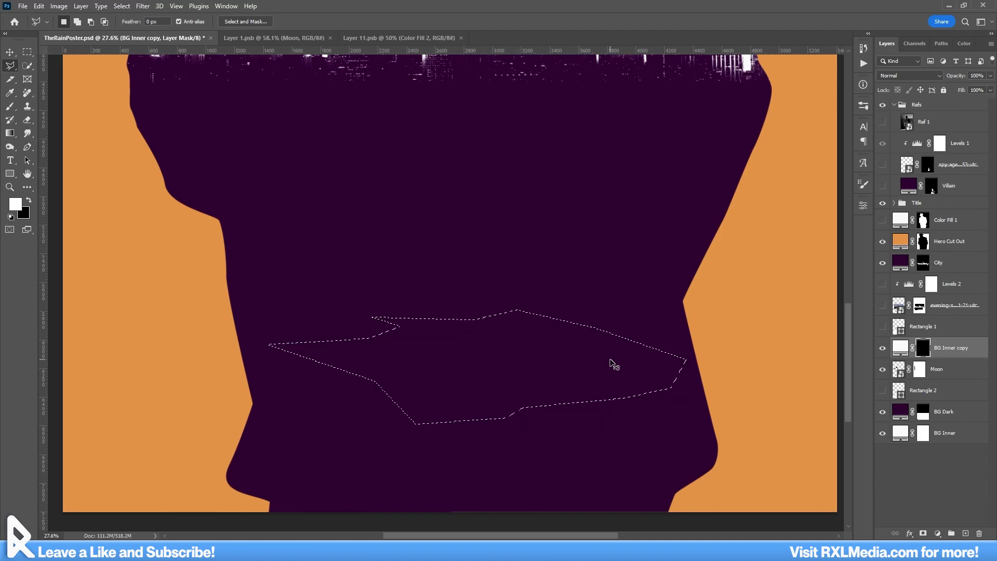
pyautogui.press('x')
pyautogui.press('Delete')
pyautogui.hotkey('ctrl', 'd')
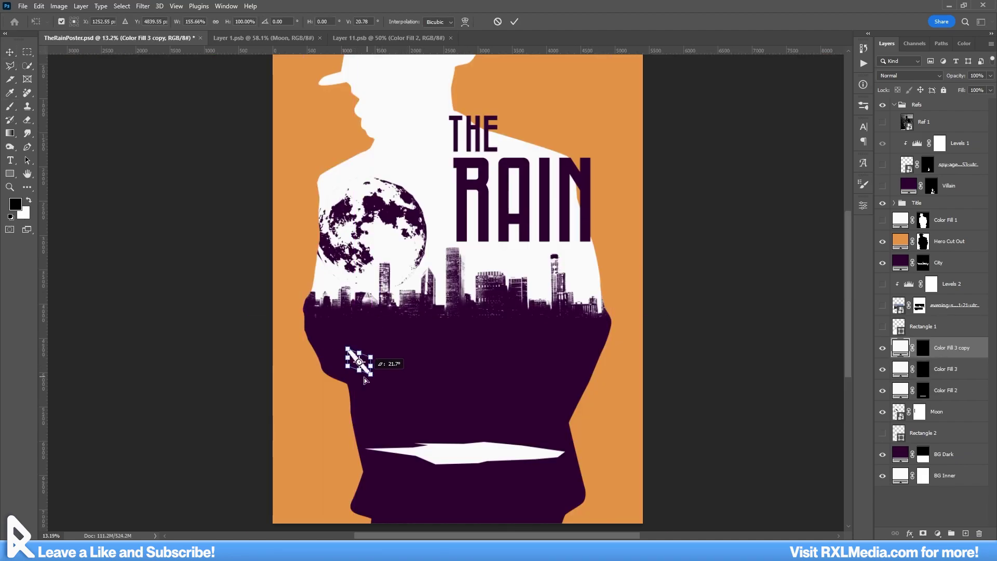
# Copy white rain dashes diagonally across the poster and lower the Rain group to 45% opacity.
pyautogui.scroll(3, 403, 356)
pyautogui.moveTo(414, 393); pyautogui.dragTo(535, 434)
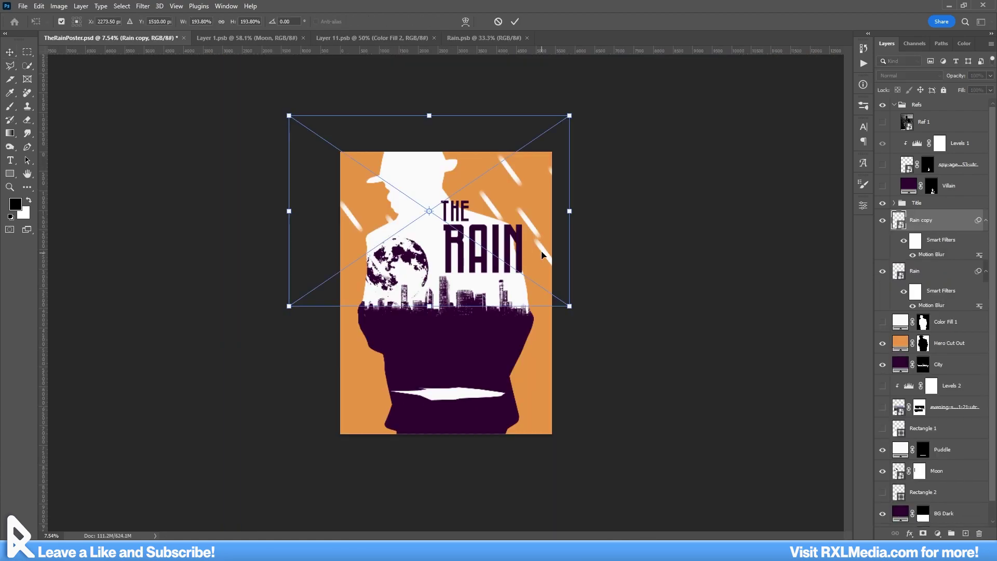
pyautogui.moveTo(542, 254); pyautogui.dragTo(465, 362)
pyautogui.press('Return')
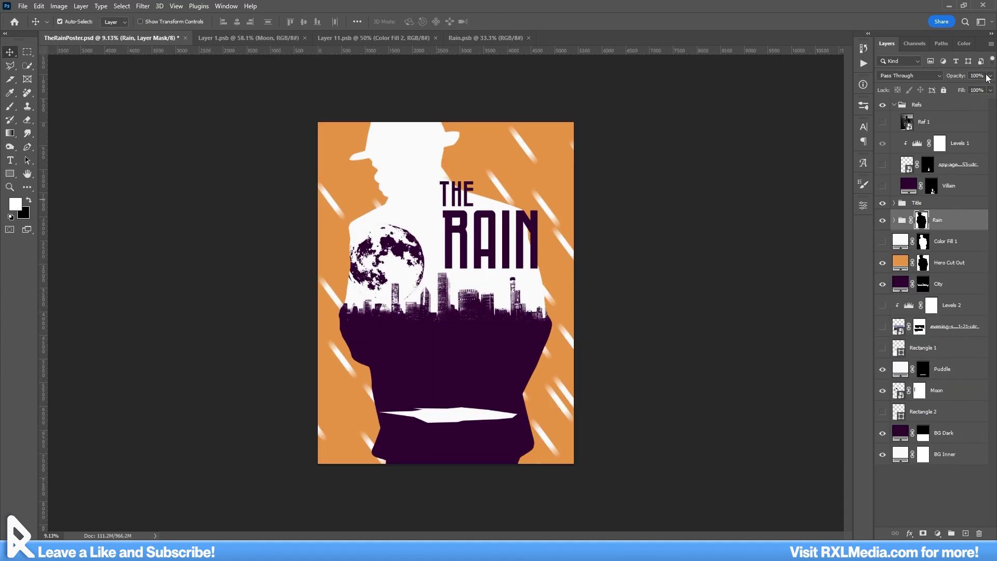
pyautogui.moveTo(955, 86); pyautogui.dragTo(952, 85)
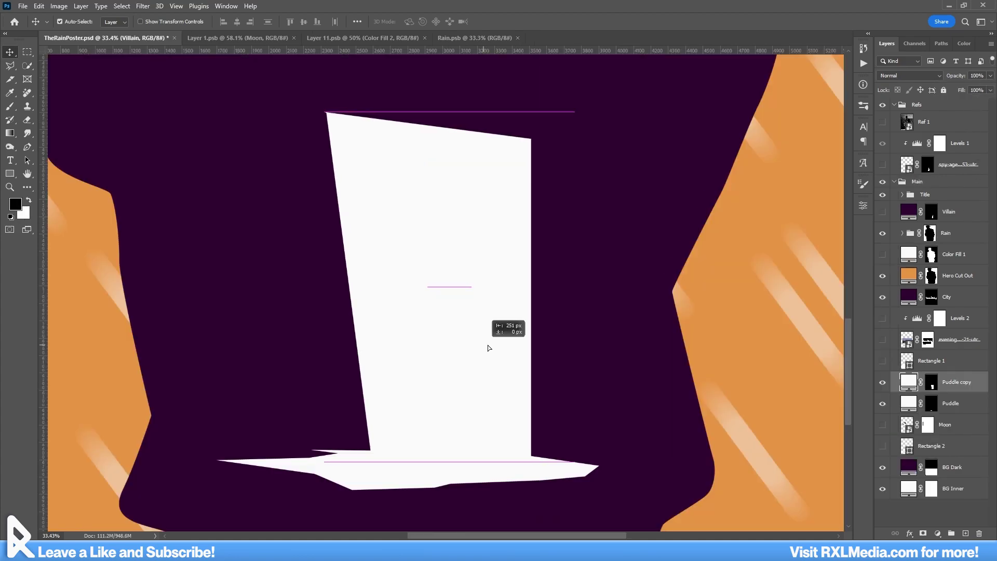
# Shift the white doorway right, mask the tuxedo man, and Puppet Warp his gun arm down.
pyautogui.moveTo(488, 330); pyautogui.dragTo(538, 329)
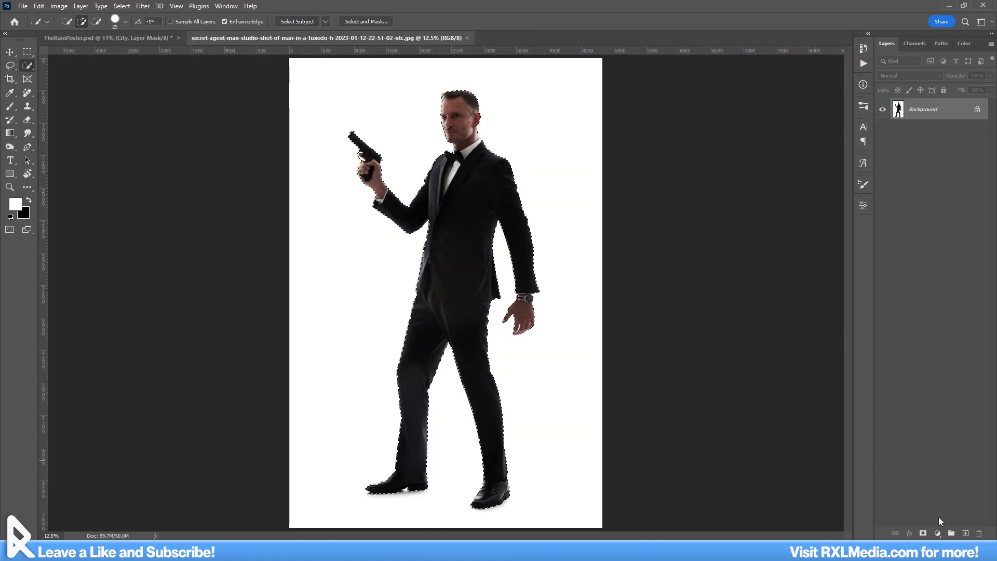
pyautogui.click(922, 534)
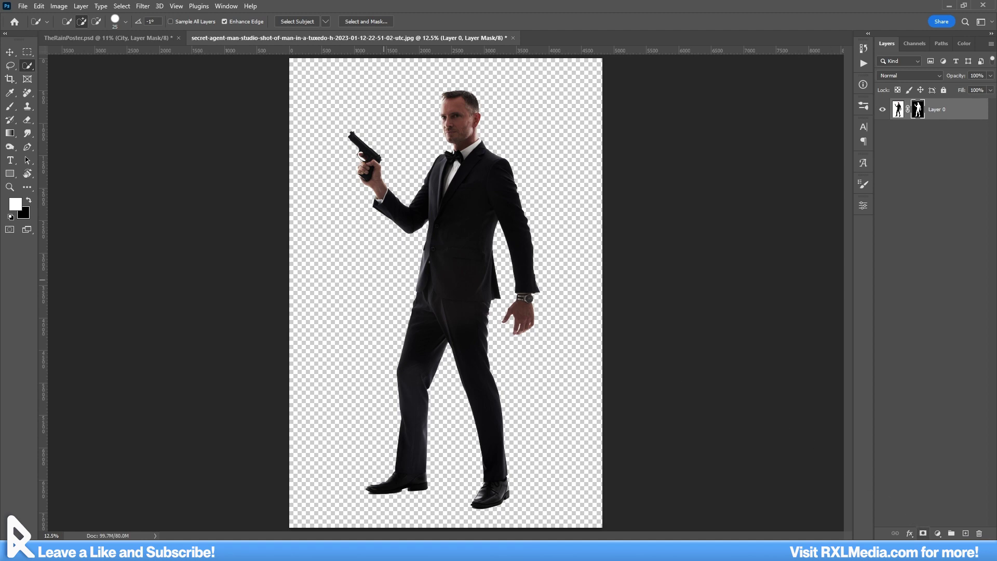
pyautogui.click(39, 6)
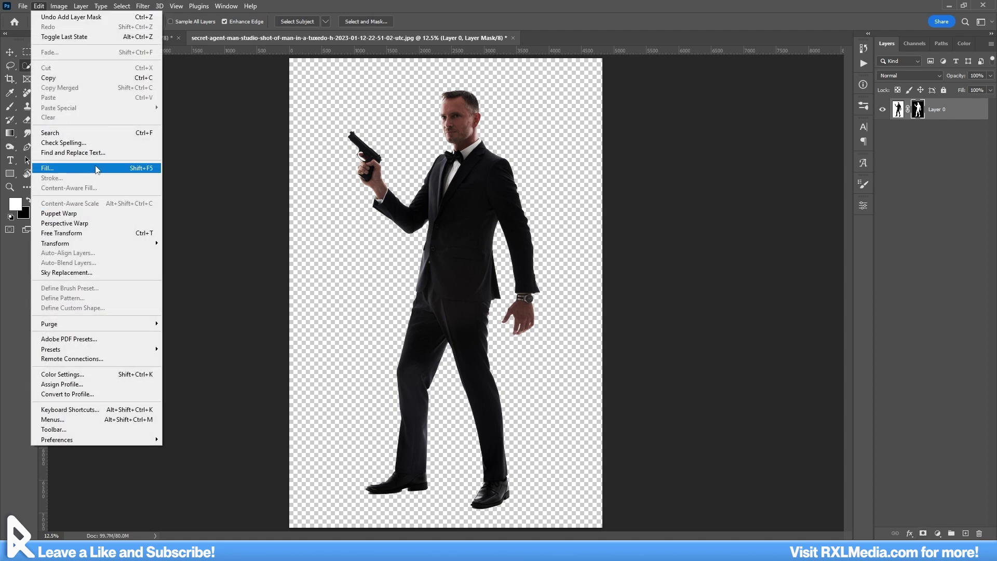
pyautogui.click(59, 213)
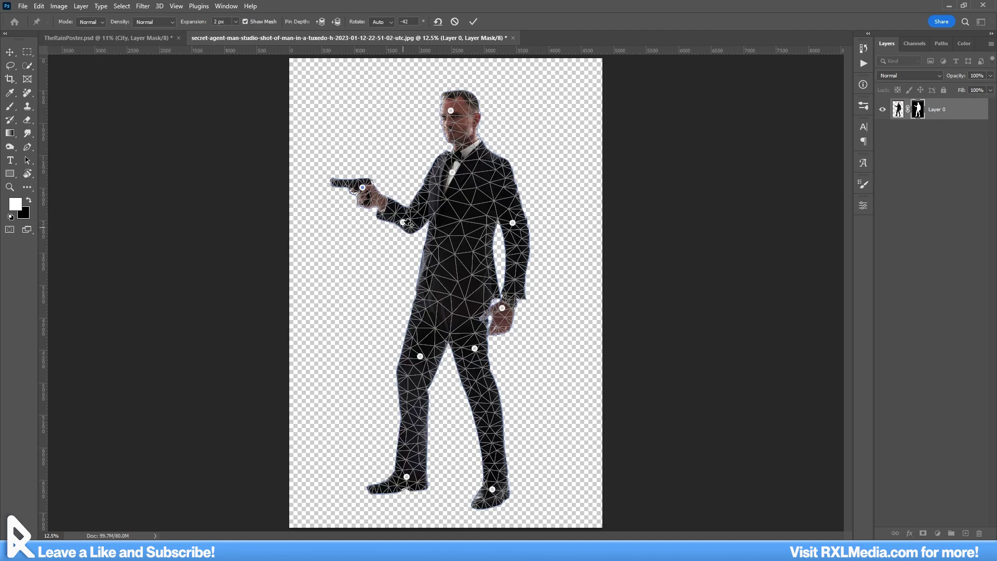
pyautogui.moveTo(370, 176); pyautogui.dragTo(378, 293)
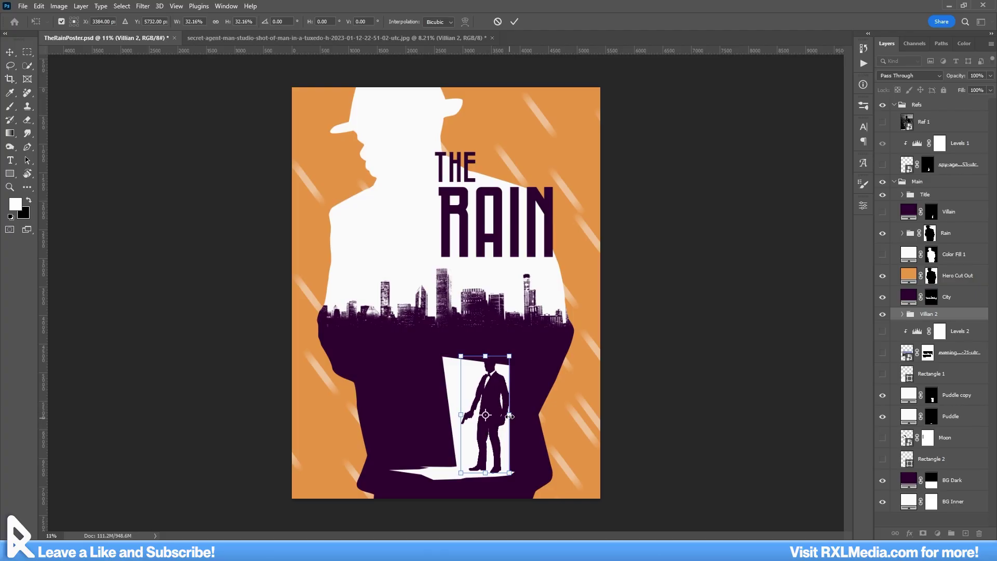
pyautogui.moveTo(510, 416); pyautogui.dragTo(499, 414)
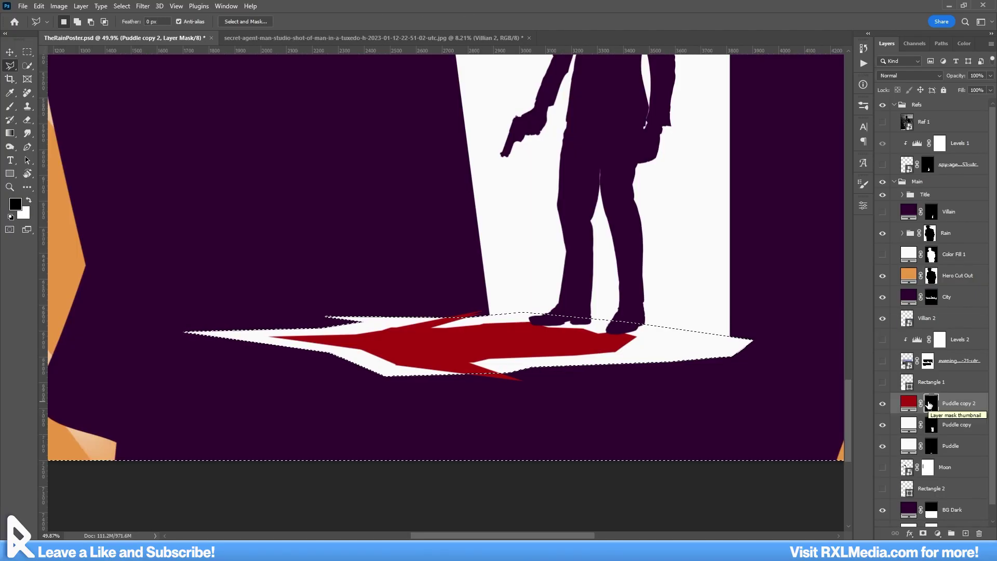
# Restrict the red Puddle copy 2 layer to the puddle shape using its mask.
pyautogui.hotkey('ctrl', 'BackSpace')
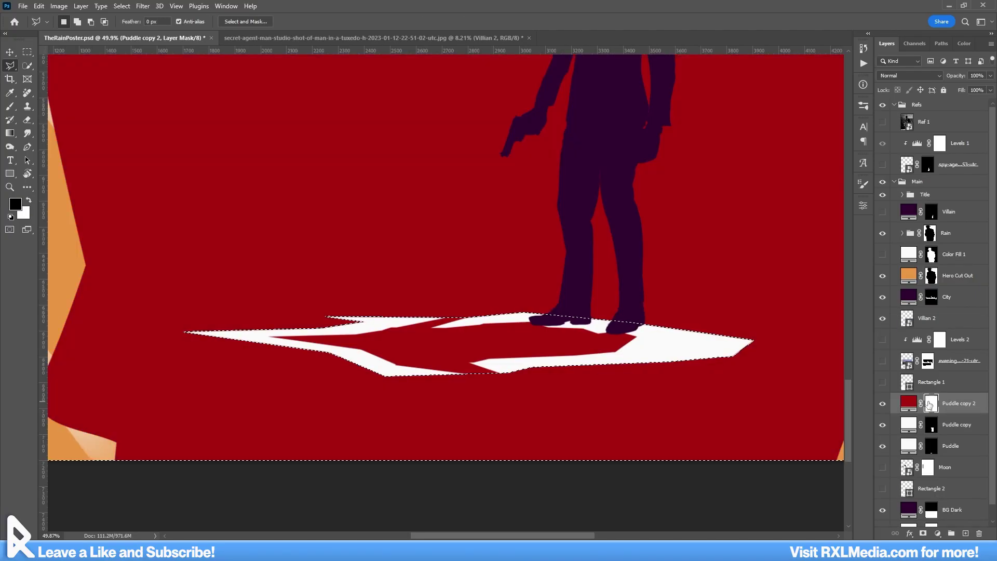
pyautogui.press('x')
pyautogui.hotkey('ctrl', 'BackSpace')
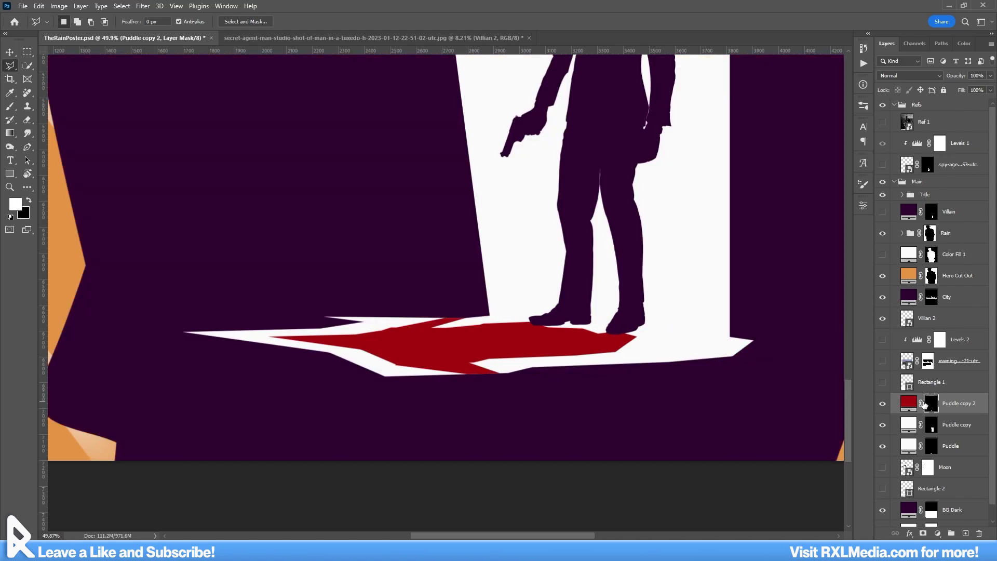
pyautogui.scroll(-6, 588, 406)
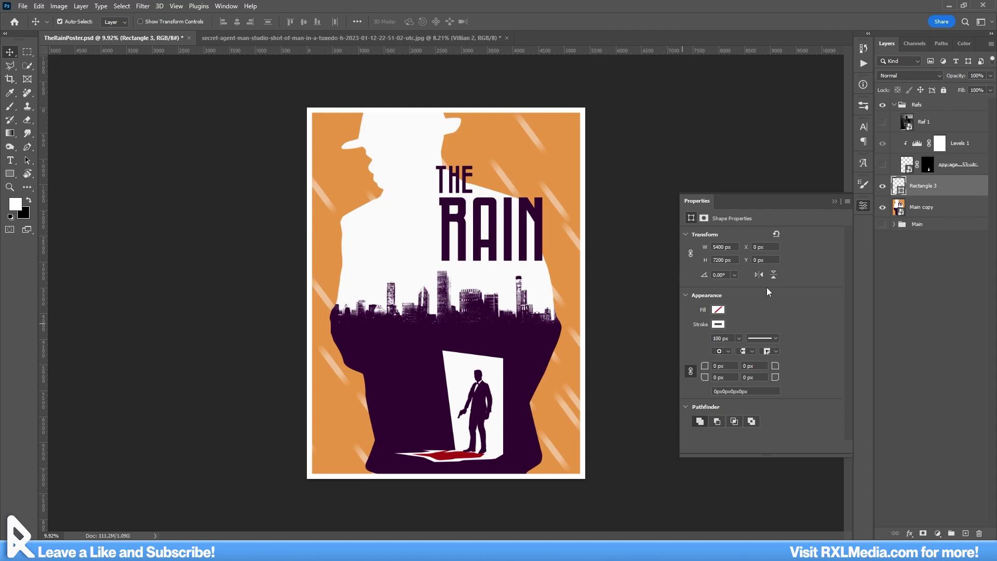
# Check the border stroke colour, reflow the tagline onto two lines, and move it about 110 px lower.
pyautogui.click(719, 325)
pyautogui.click(822, 344)
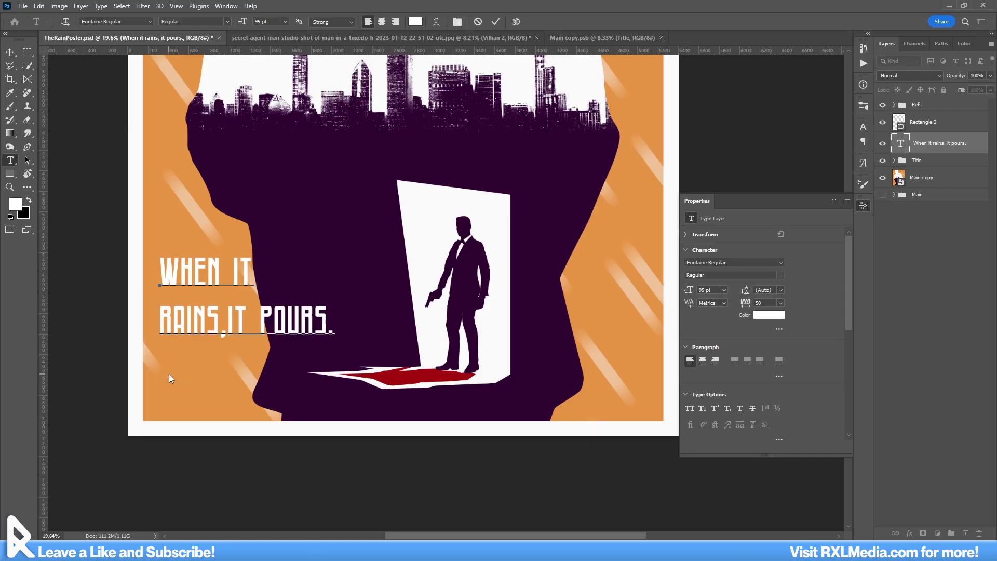
pyautogui.click(189, 365)
pyautogui.press('Return')
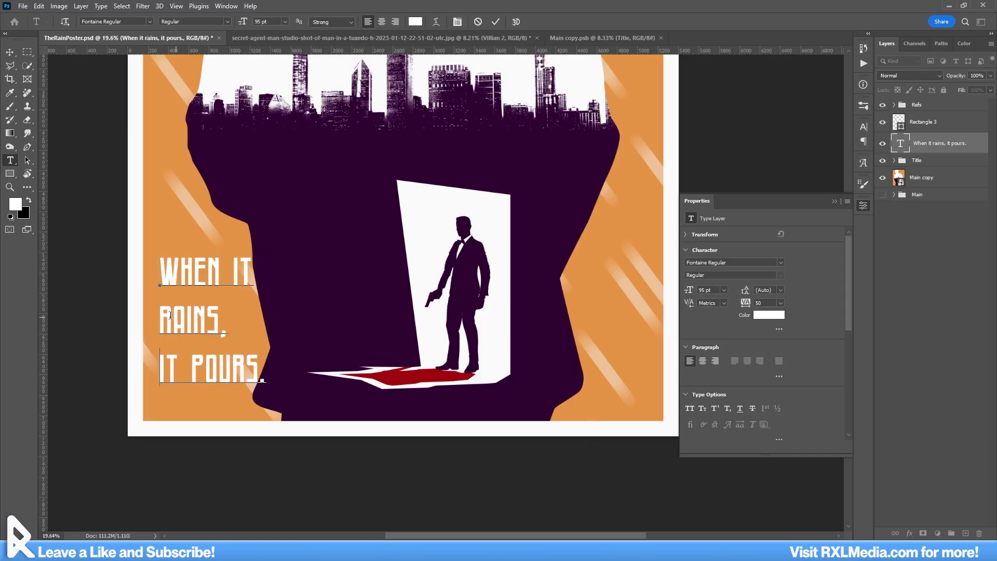
pyautogui.press('BackSpace')
pyautogui.click(496, 21)
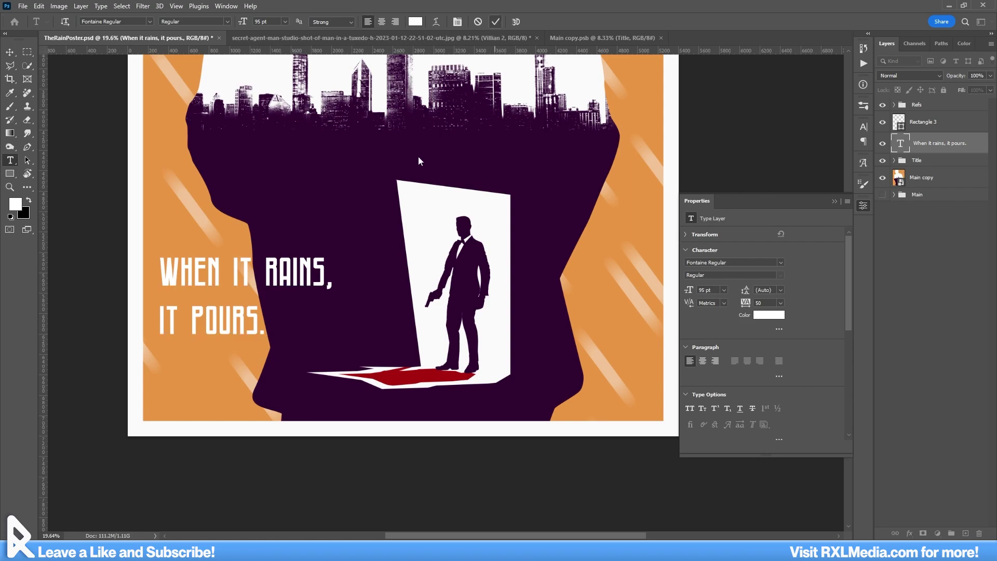
pyautogui.press('v')
pyautogui.moveTo(220, 332); pyautogui.dragTo(220, 379)
# Scroll the view of the rainy black-and-white runner photo.
pyautogui.scroll(-5, 249, 399)
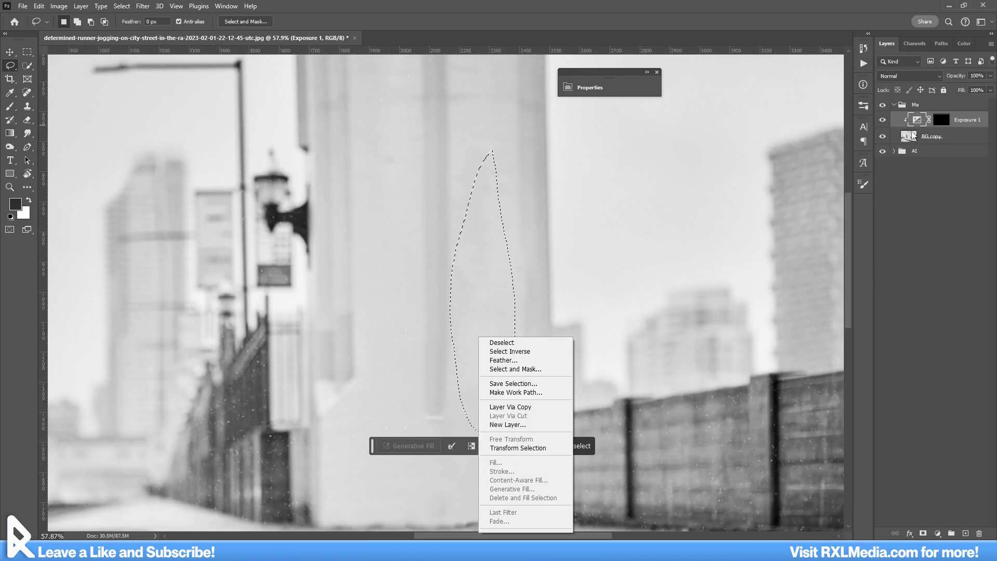
# Try Lens Blur with highlight brightness 79, discard it, and give the Field Blur 20% light bokeh.
pyautogui.press('Escape')
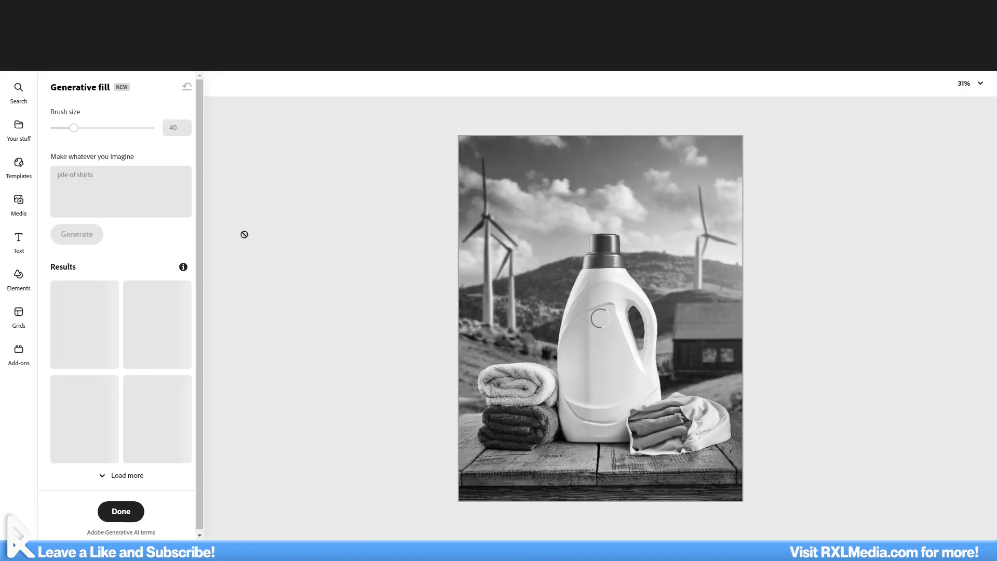
pyautogui.tripleClick(75, 174)
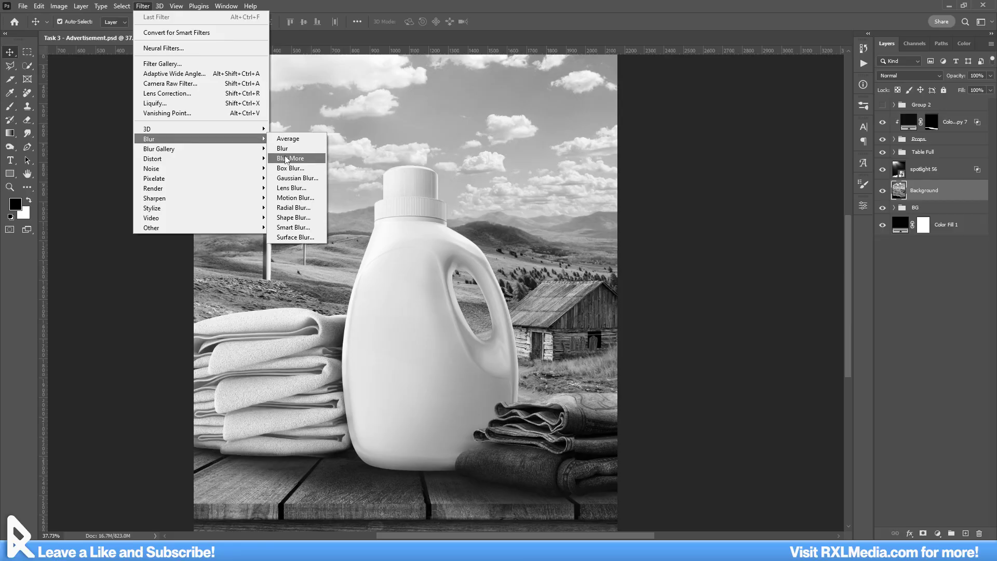
pyautogui.click(291, 187)
pyautogui.moveTo(875, 277); pyautogui.dragTo(958, 277)
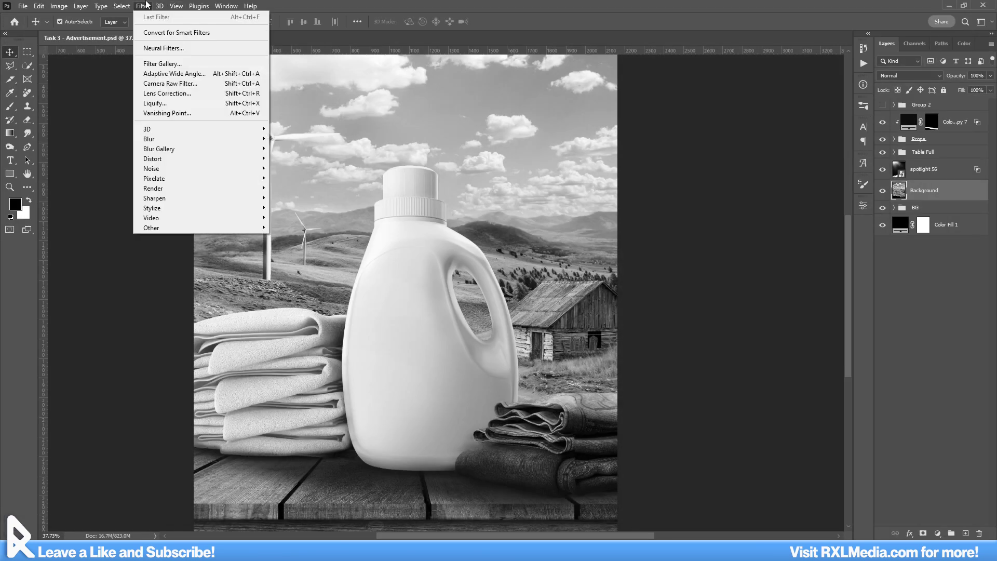
pyautogui.click(294, 159)
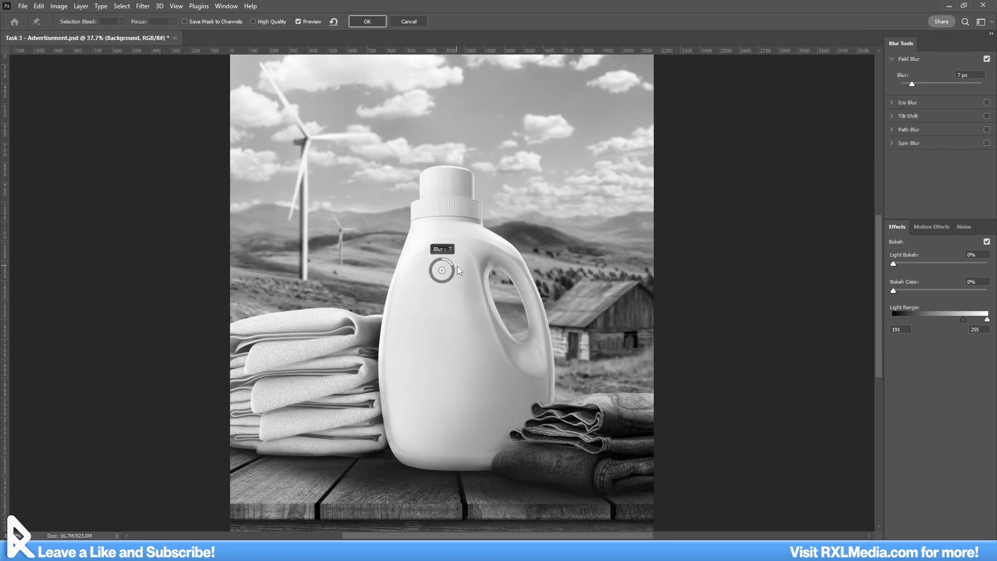
pyautogui.click(911, 264)
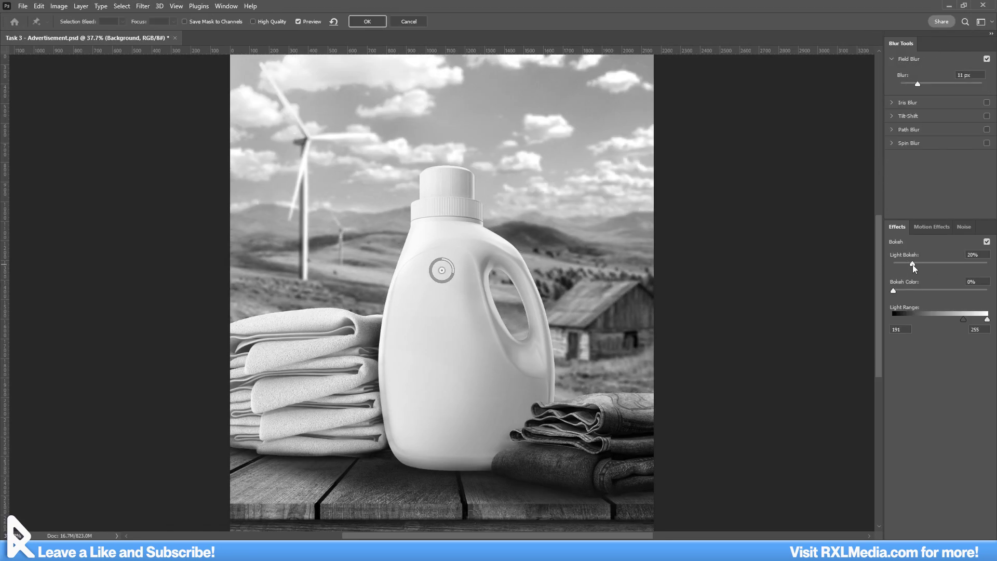